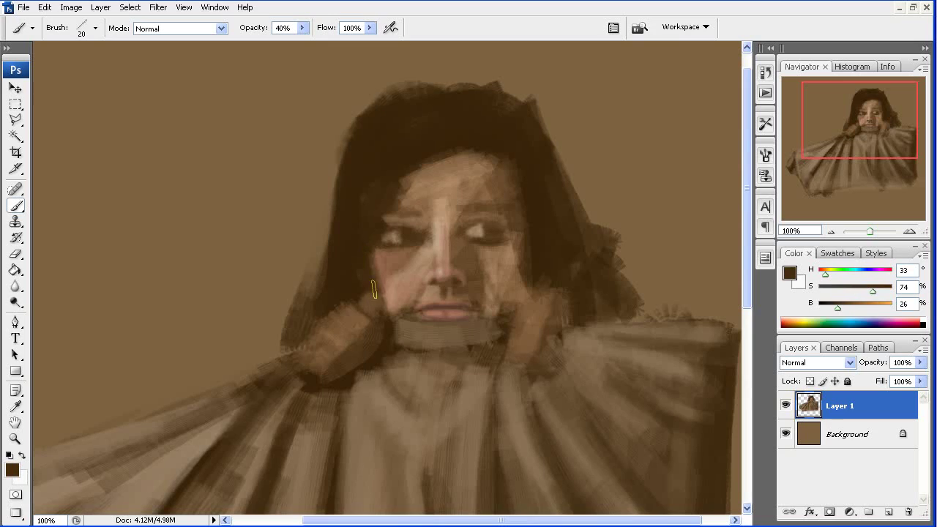
At 20% opacity and brush size 15, deepen the shadow beside the chin with dark hair brown.
{"action": "left_click", "coordinate": [380, 270], "text": "alt"}
{"action": "left_click", "coordinate": [361, 237], "text": "alt"}
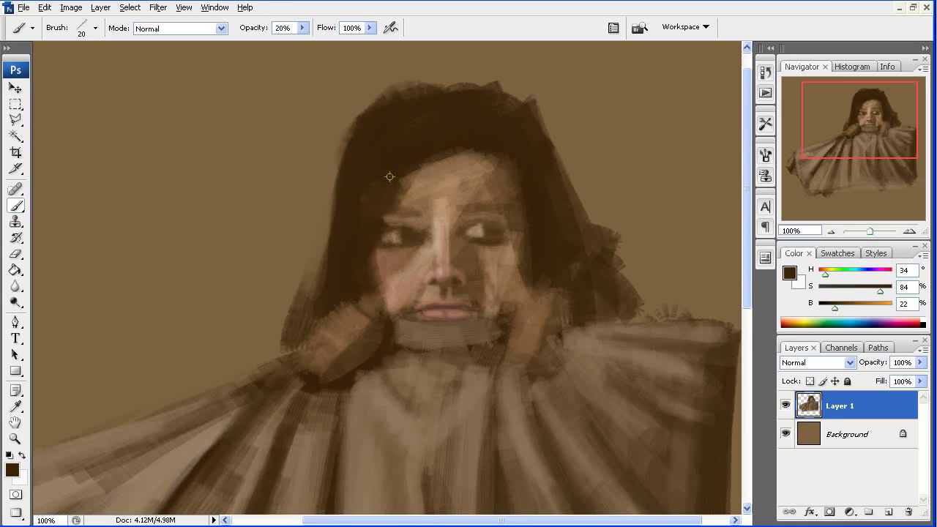
{"action": "key", "text": "2"}
{"action": "left_click", "coordinate": [370, 290], "text": "alt"}
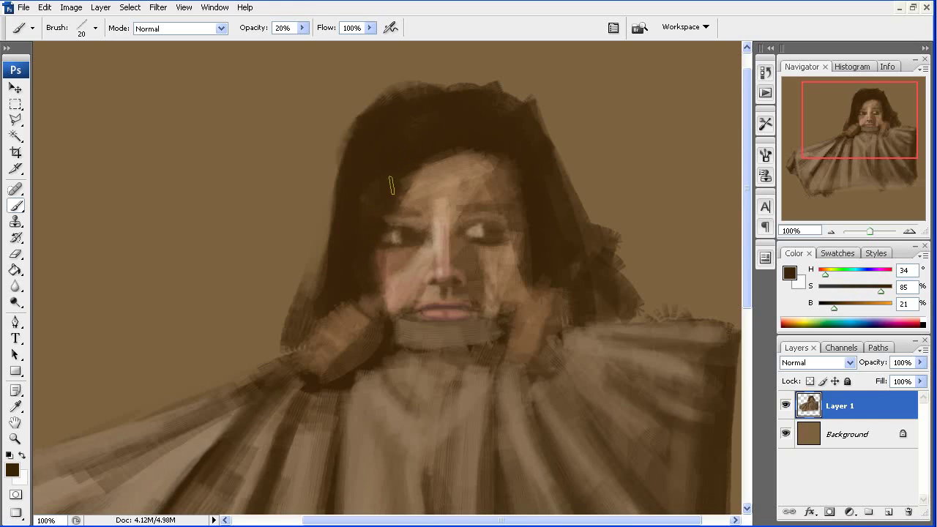
{"action": "left_click", "coordinate": [455, 312], "text": "alt"}
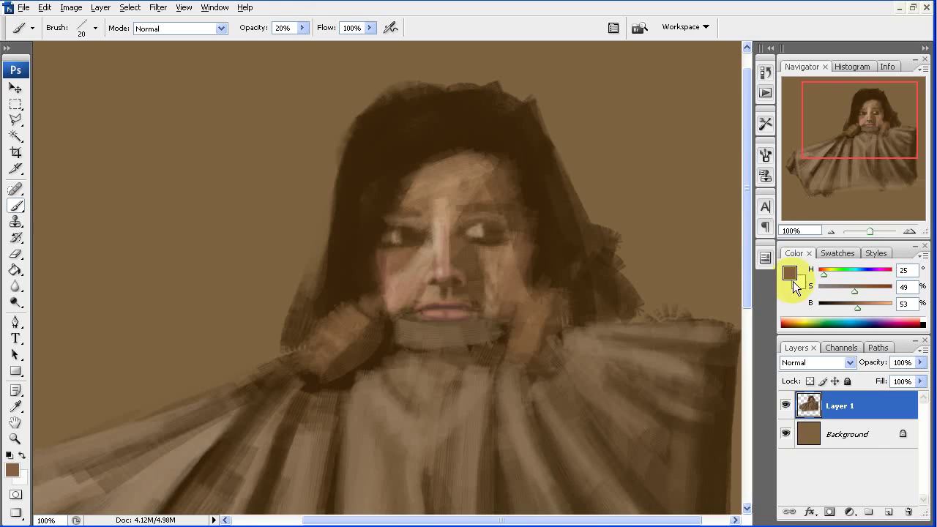
{"action": "left_click", "coordinate": [849, 308]}
{"action": "key", "text": "bracketleft"}
{"action": "left_click", "coordinate": [526, 268], "text": "alt"}
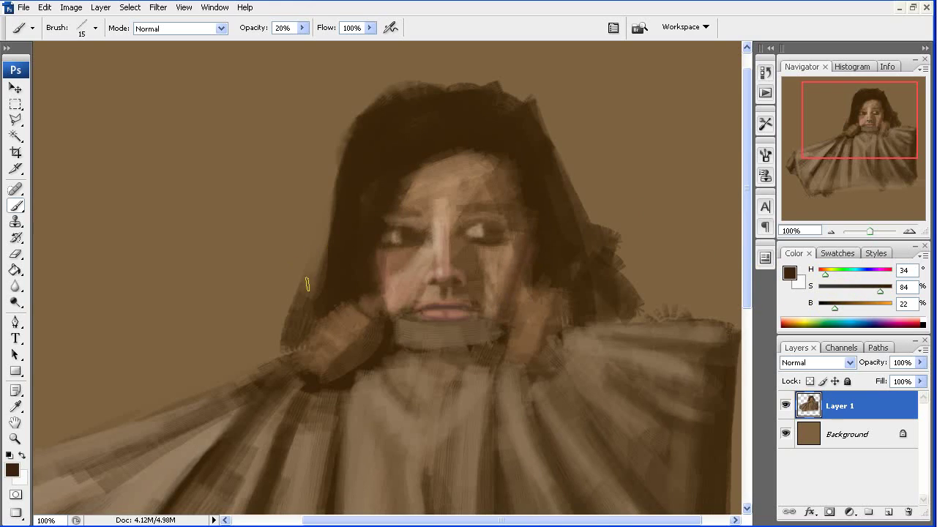
{"action": "left_click_drag", "start_coordinate": [387, 284], "coordinate": [405, 323]}
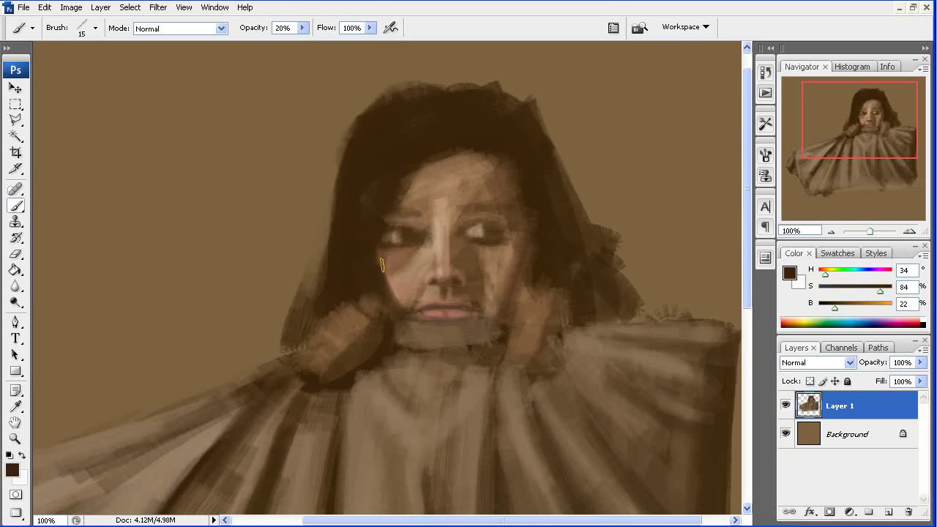
Paint a faint tan stroke up the cheek and dab dark brown at the forehead hairline.
{"action": "left_click", "coordinate": [391, 278], "text": "alt"}
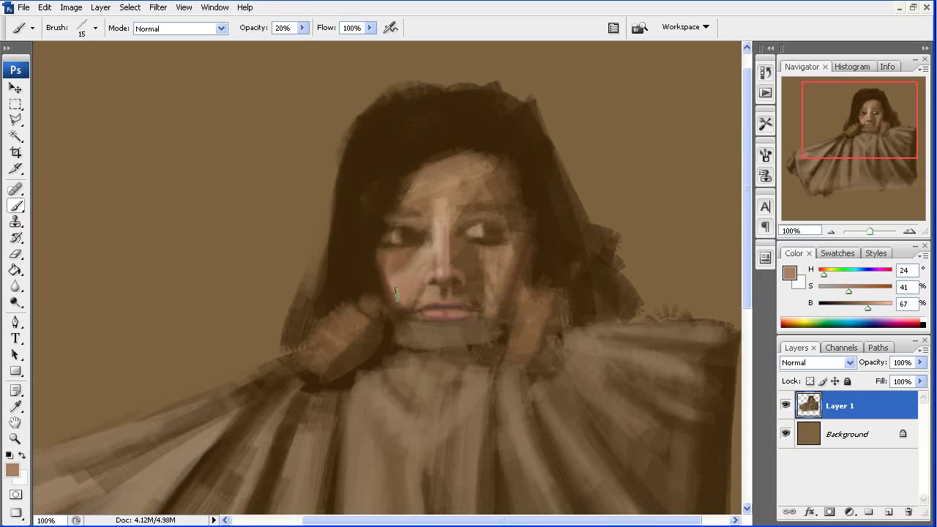
{"action": "left_click_drag", "start_coordinate": [395, 293], "coordinate": [383, 265]}
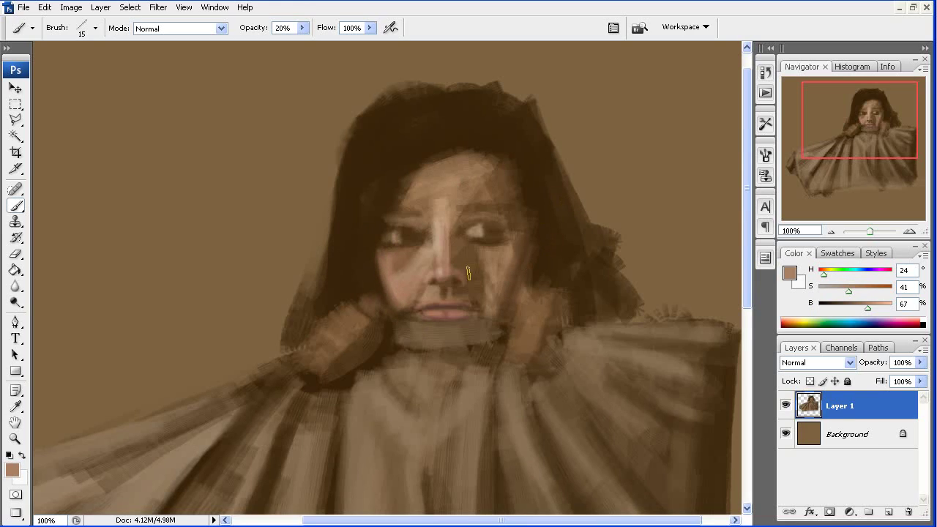
{"action": "left_click", "coordinate": [381, 177], "text": "alt"}
{"action": "key", "text": "bracketright"}
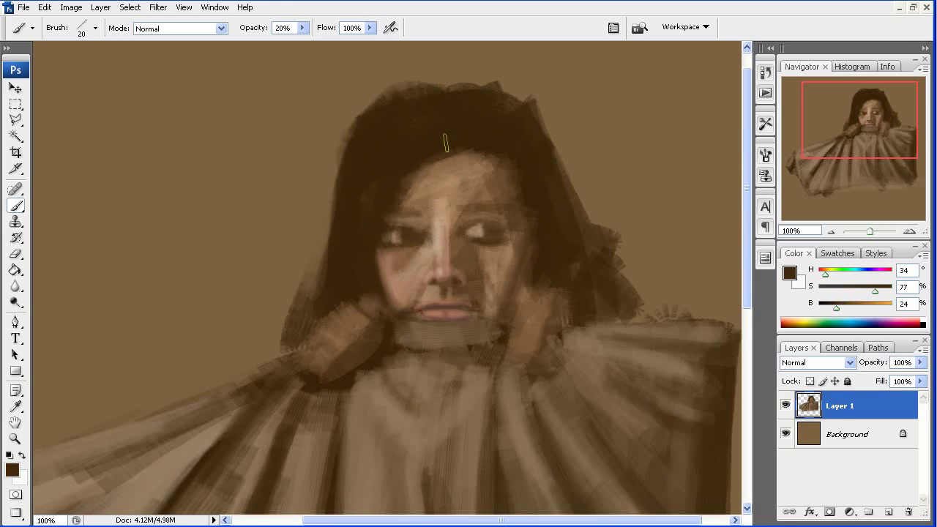
{"action": "left_click_drag", "start_coordinate": [427, 187], "coordinate": [413, 189]}
Paint light tan strands over the upper-left hair, from the crown down beside the face.
{"action": "left_click", "coordinate": [395, 265], "text": "alt"}
{"action": "left_click_drag", "start_coordinate": [379, 125], "coordinate": [376, 185]}
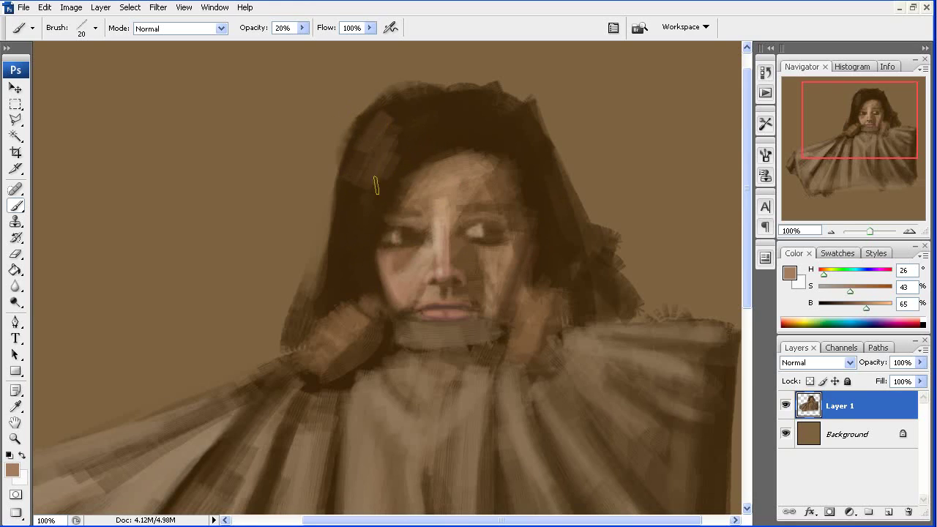
{"action": "left_click", "coordinate": [555, 223], "text": "alt"}
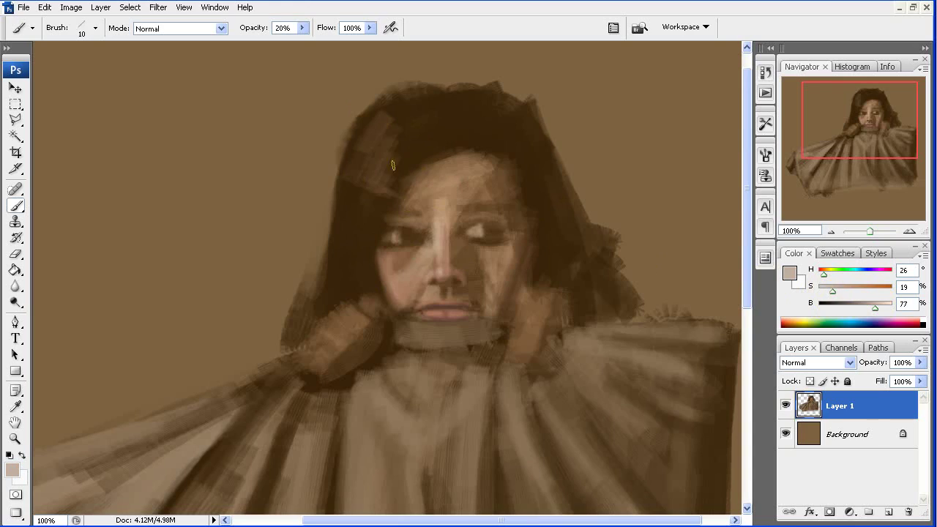
{"action": "left_click_drag", "start_coordinate": [393, 166], "coordinate": [375, 147]}
{"action": "left_click_drag", "start_coordinate": [377, 106], "coordinate": [362, 158]}
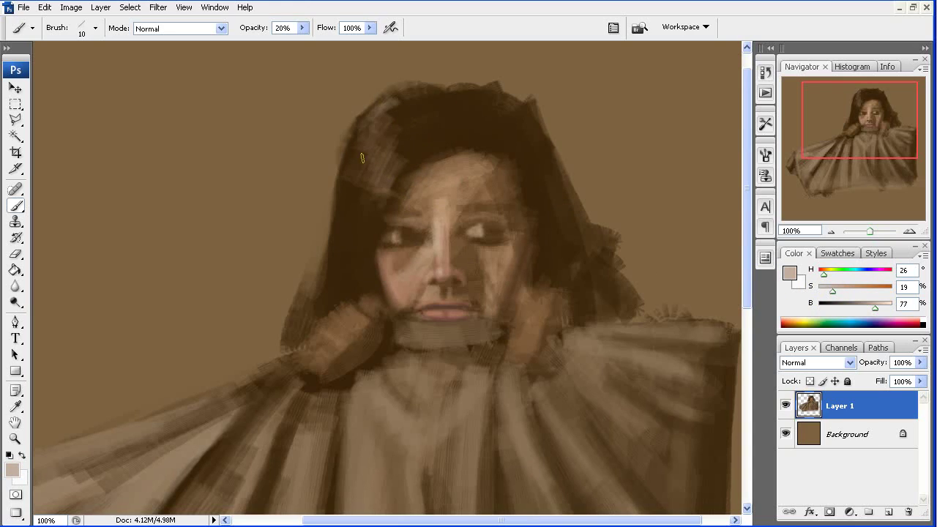
{"action": "mouse_move", "coordinate": [362, 192]}
{"action": "left_mouse_down"}
{"action": "mouse_move", "coordinate": [349, 287]}
{"action": "mouse_move", "coordinate": [335, 299]}
{"action": "left_mouse_up"}
{"action": "left_click_drag", "start_coordinate": [338, 231], "coordinate": [349, 172]}
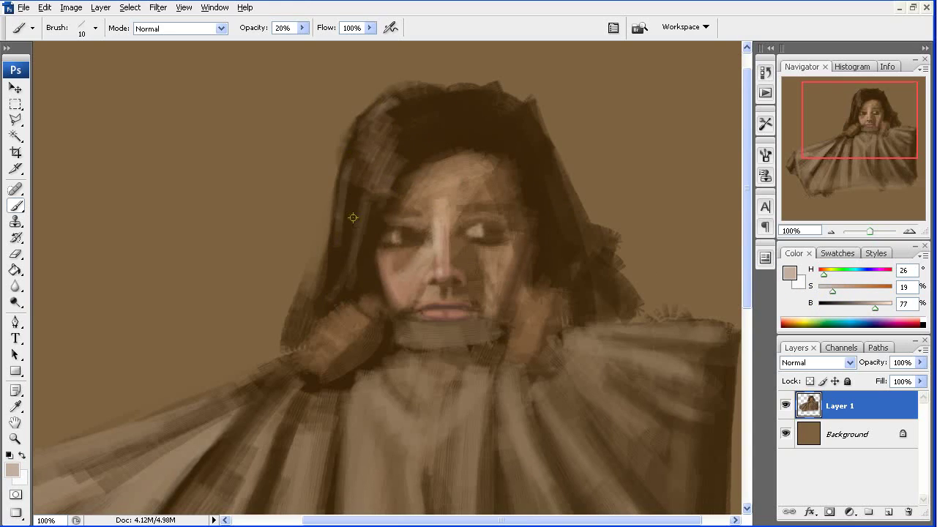
With a size-20 brush at 30% opacity, paint very dark brown strokes along the hair's left edge.
{"action": "left_click", "coordinate": [353, 218], "text": "alt"}
{"action": "key", "text": "bracketright"}
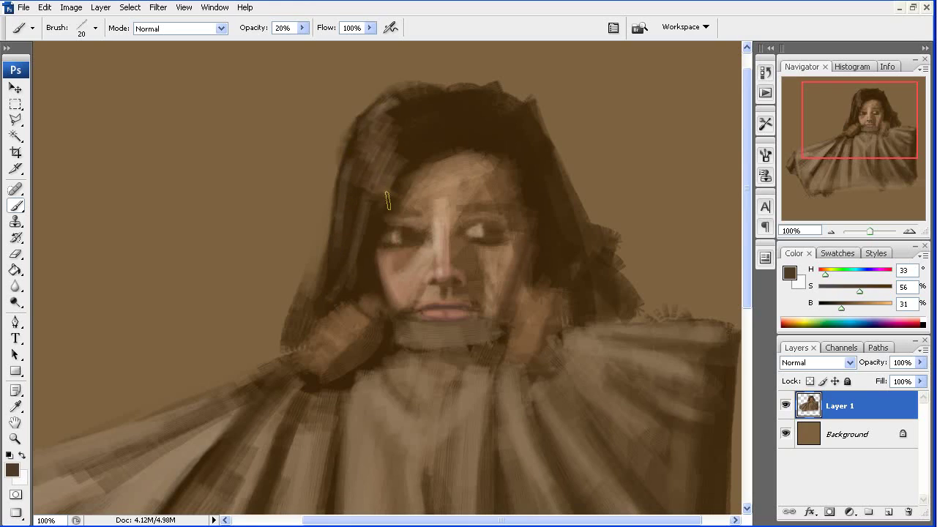
{"action": "left_click", "coordinate": [417, 137], "text": "alt"}
{"action": "key", "text": "4"}
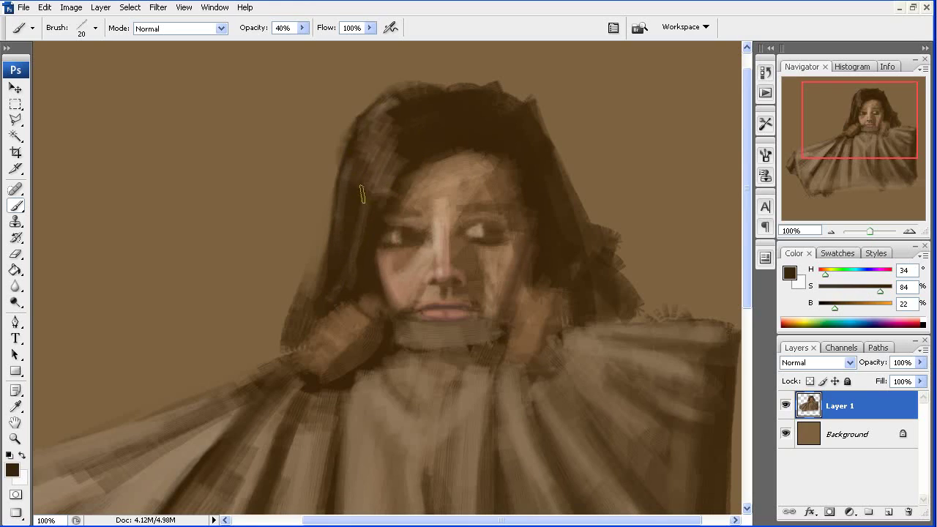
{"action": "left_click_drag", "start_coordinate": [834, 308], "coordinate": [828, 308]}
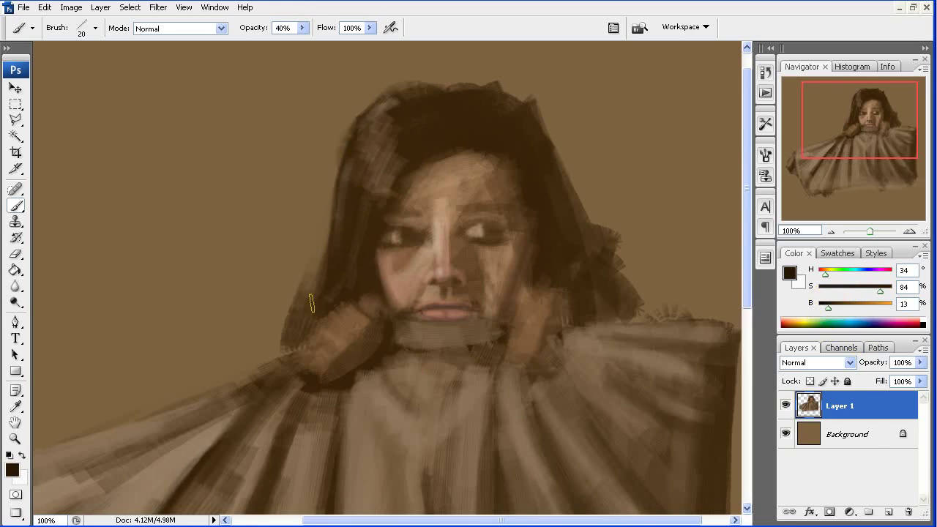
{"action": "key", "text": "bracketleft"}
{"action": "key", "text": "bracketright"}
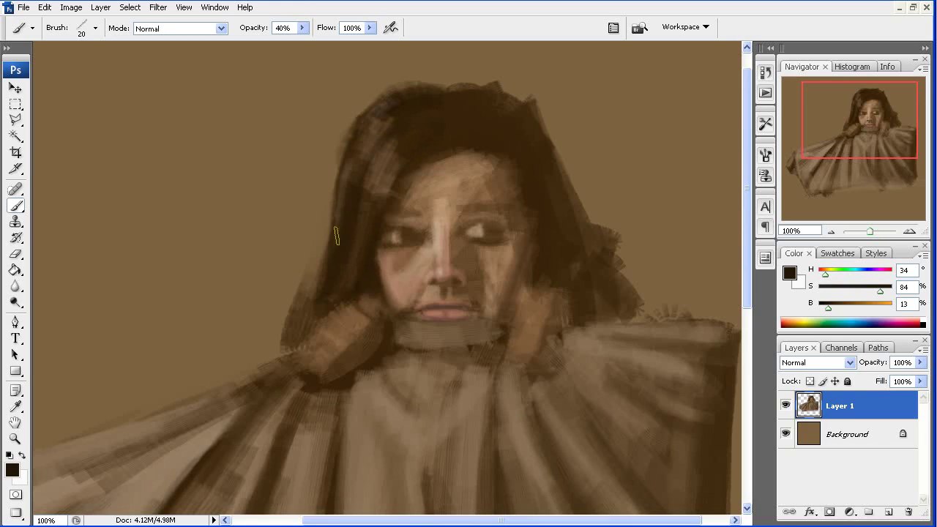
{"action": "key", "text": "3"}
{"action": "left_click", "coordinate": [287, 267], "text": "alt"}
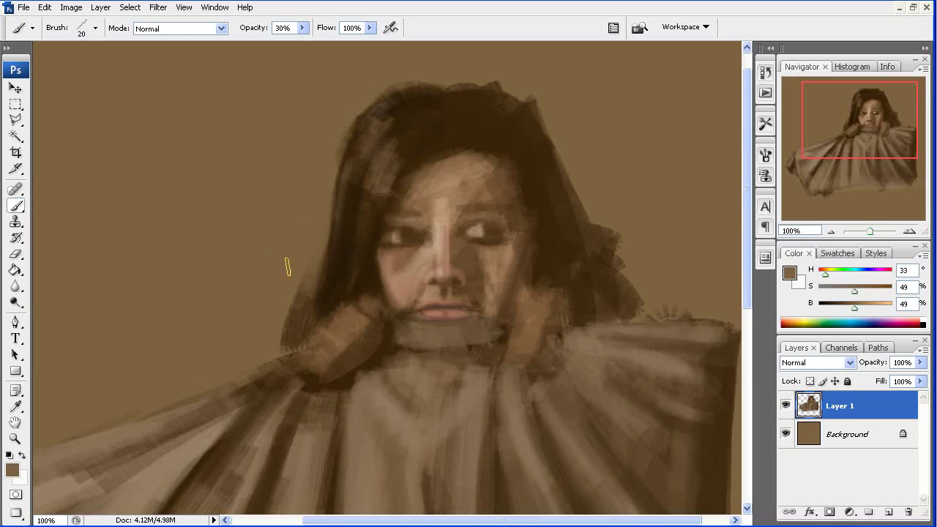
{"action": "left_click", "coordinate": [354, 227], "text": "alt"}
{"action": "left_click_drag", "start_coordinate": [342, 161], "coordinate": [313, 289]}
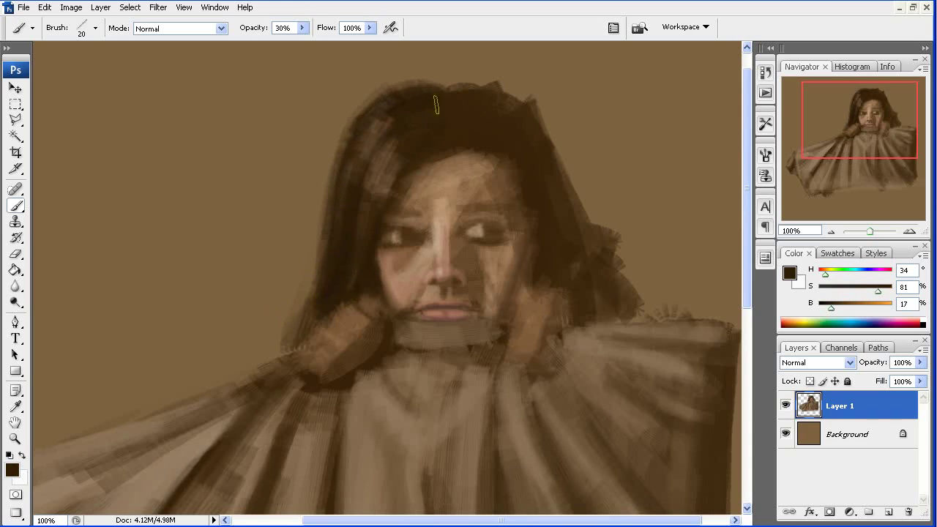
Soften the forehead's light streak and lighten the top hairline using sampled forehead browns.
{"action": "mouse_move", "coordinate": [459, 254]}
{"action": "left_mouse_down"}
{"action": "mouse_move", "coordinate": [415, 239]}
{"action": "mouse_move", "coordinate": [418, 220]}
{"action": "left_mouse_up"}
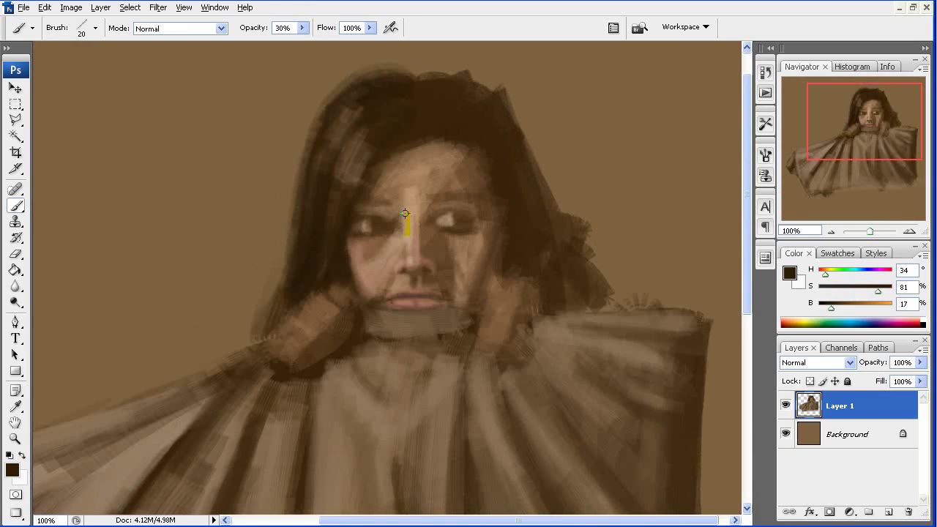
{"action": "left_click", "coordinate": [396, 195], "text": "alt"}
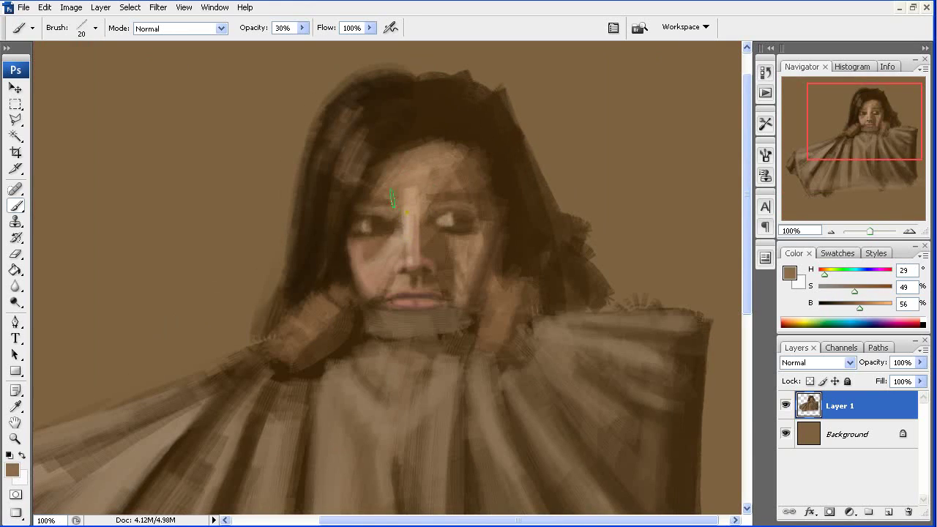
{"action": "left_click_drag", "start_coordinate": [405, 198], "coordinate": [418, 200]}
{"action": "left_click", "coordinate": [430, 175], "text": "alt"}
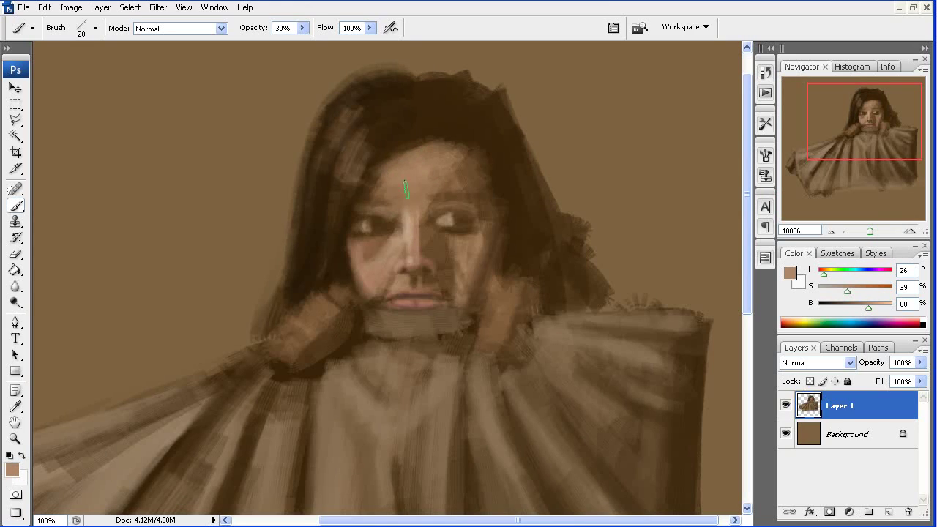
{"action": "left_click_drag", "start_coordinate": [442, 146], "coordinate": [430, 147]}
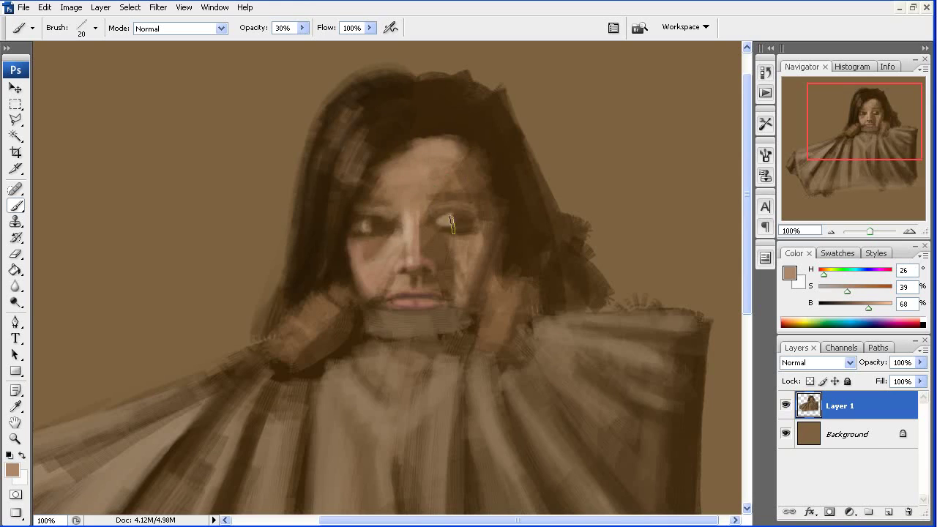
At 50% opacity with a smaller brush, lighten the area below the eye highlight.
{"action": "scroll", "coordinate": [459, 222], "scroll_direction": "up", "scroll_amount": 1}
{"action": "left_click", "coordinate": [412, 199], "text": "alt"}
{"action": "key", "text": "bracketleft"}
{"action": "key", "text": "bracketleft"}
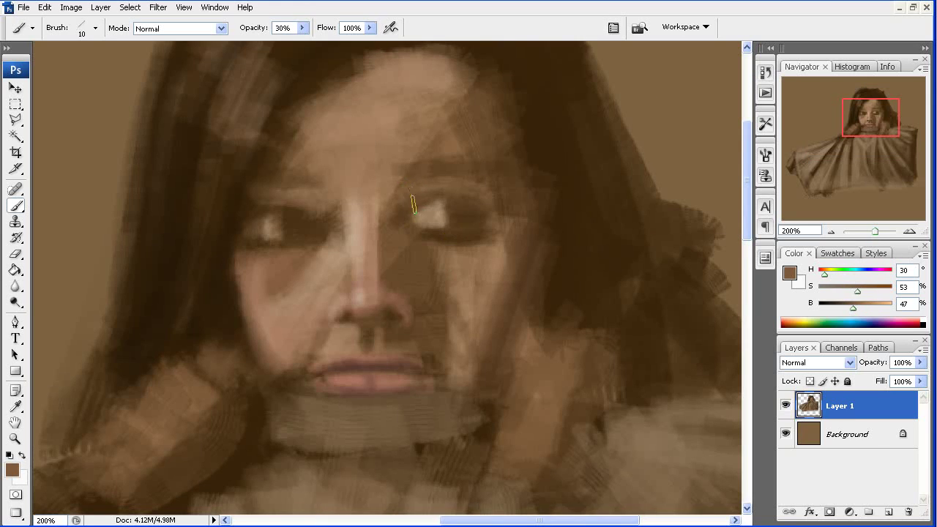
{"action": "key", "text": "5"}
{"action": "left_click", "coordinate": [413, 228], "text": "alt"}
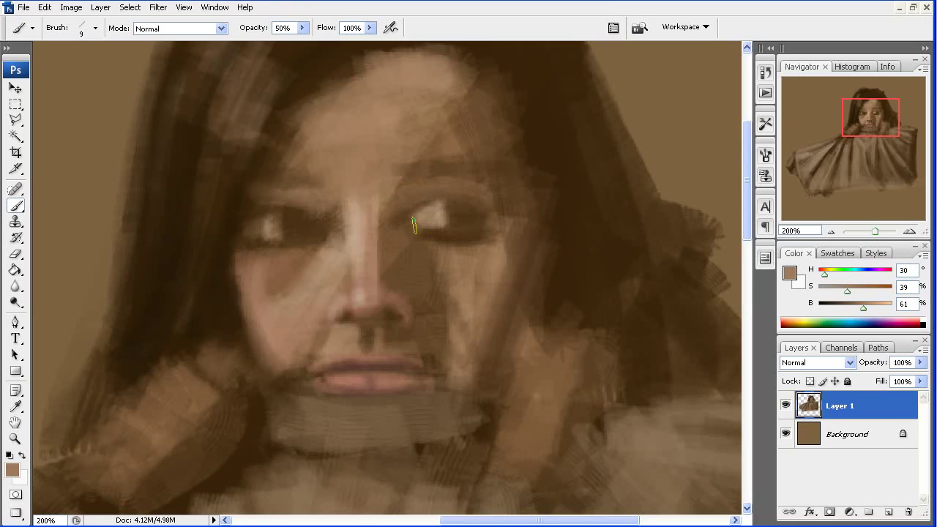
{"action": "left_click_drag", "start_coordinate": [412, 231], "coordinate": [422, 222]}
With a size-7 brush, lighten the dark area above the right eye and the brow above the left eye.
{"action": "left_click", "coordinate": [371, 299], "text": "alt"}
{"action": "left_click", "coordinate": [450, 280], "text": "alt"}
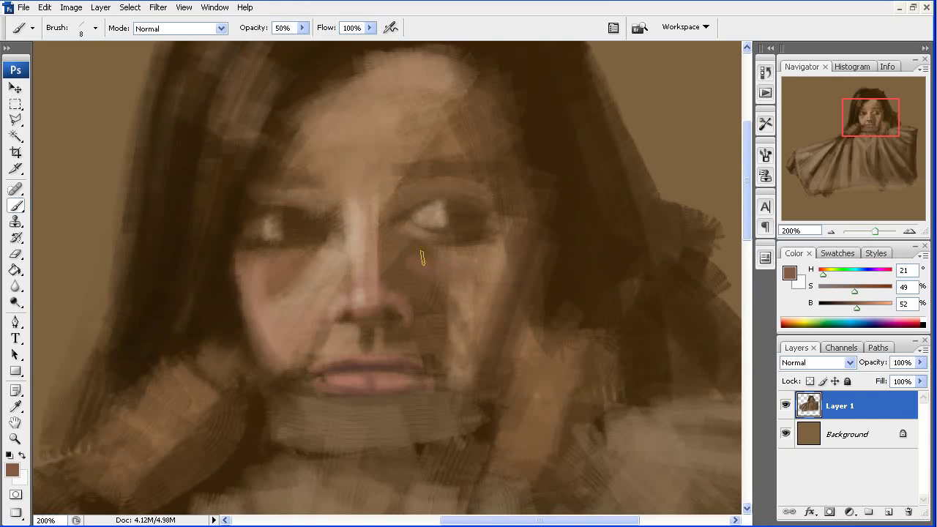
{"action": "left_click", "coordinate": [468, 297], "text": "alt"}
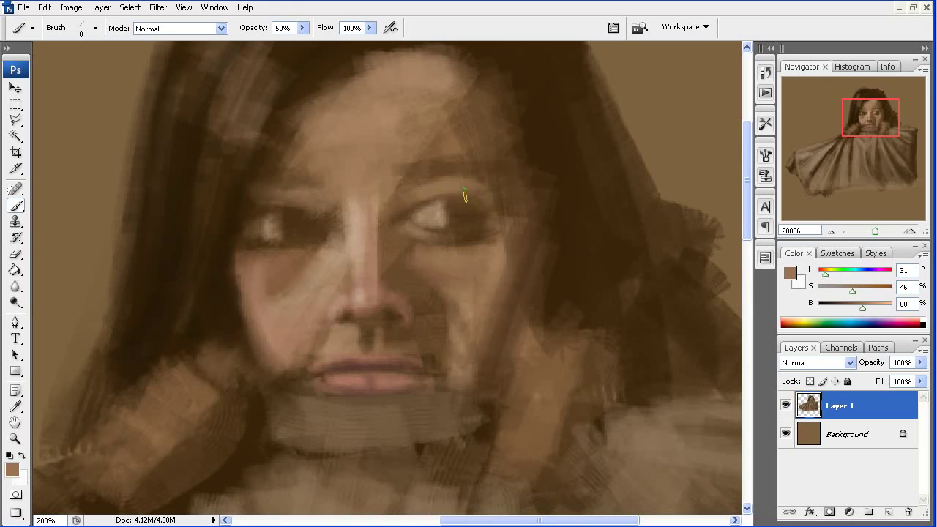
{"action": "left_click", "coordinate": [482, 226], "text": "alt"}
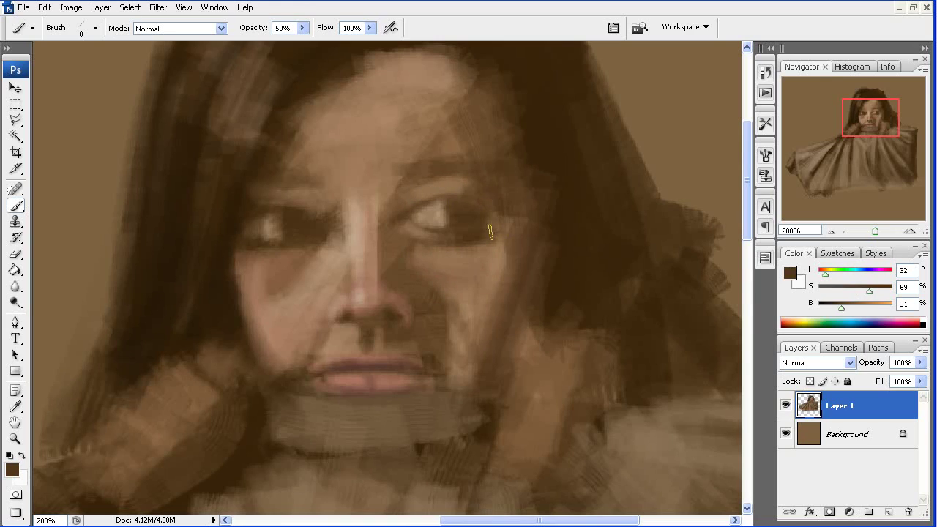
{"action": "left_click", "coordinate": [257, 171], "text": "alt"}
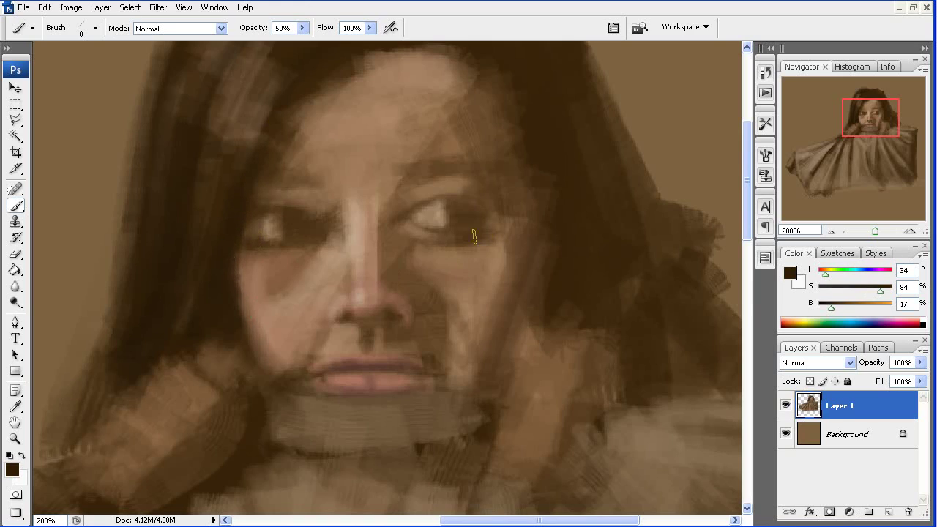
{"action": "left_click", "coordinate": [244, 211], "text": "alt"}
{"action": "key", "text": "bracketleft"}
{"action": "left_click", "coordinate": [427, 194], "text": "alt"}
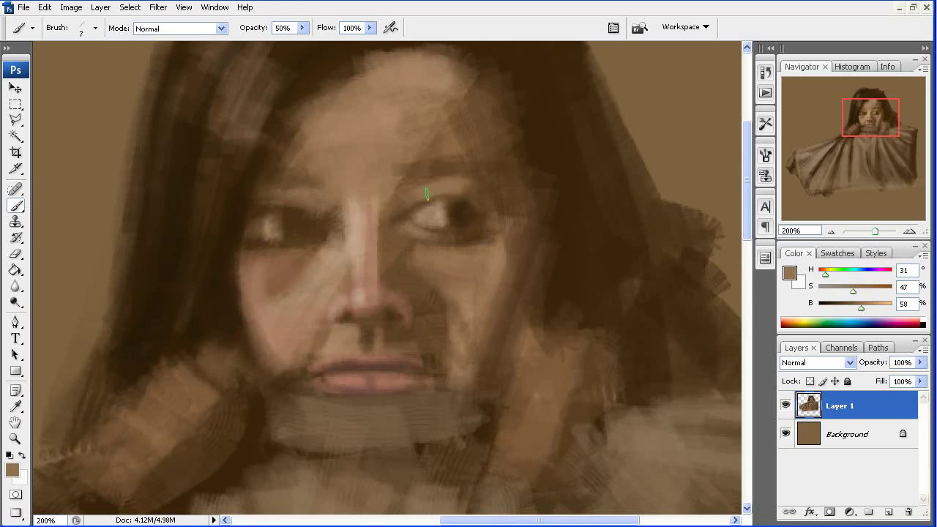
{"action": "left_click_drag", "start_coordinate": [447, 200], "coordinate": [472, 198]}
{"action": "left_click_drag", "start_coordinate": [267, 195], "coordinate": [278, 190]}
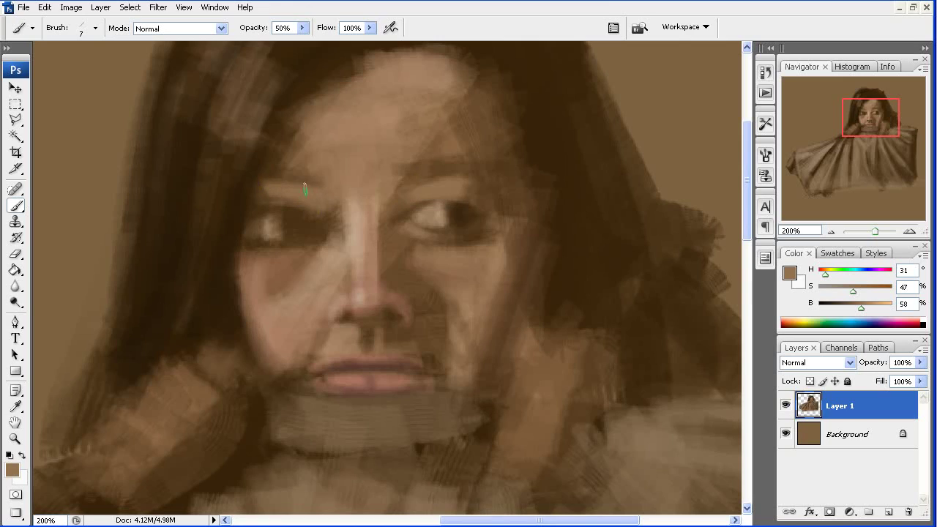
Paint a dark shadow beside the nose under the right eye and a faint stroke left of the nose.
{"action": "left_click", "coordinate": [350, 234], "text": "alt"}
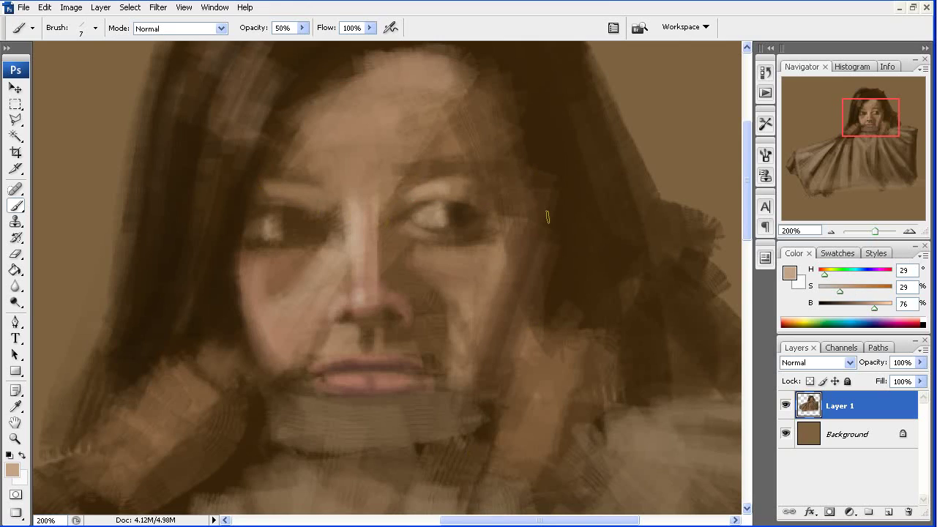
{"action": "left_click", "coordinate": [379, 285], "text": "alt"}
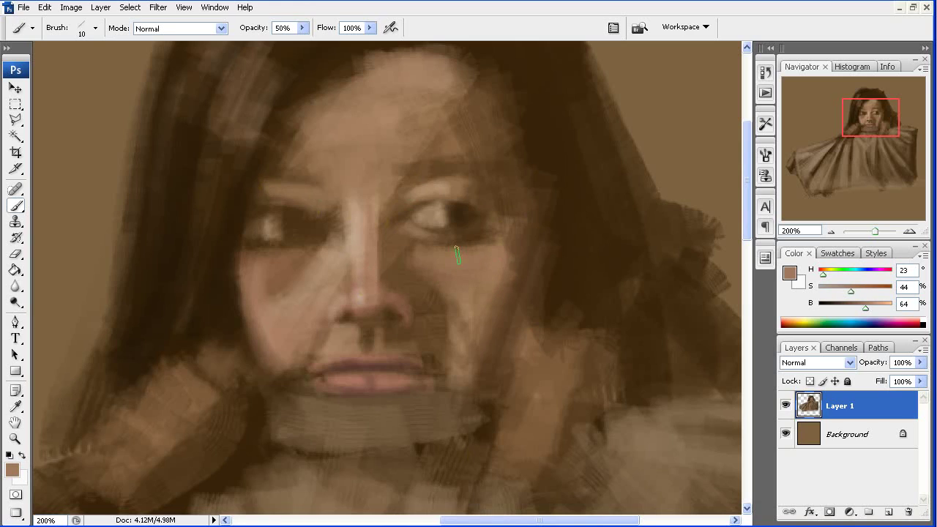
{"action": "left_click", "coordinate": [349, 255], "text": "alt"}
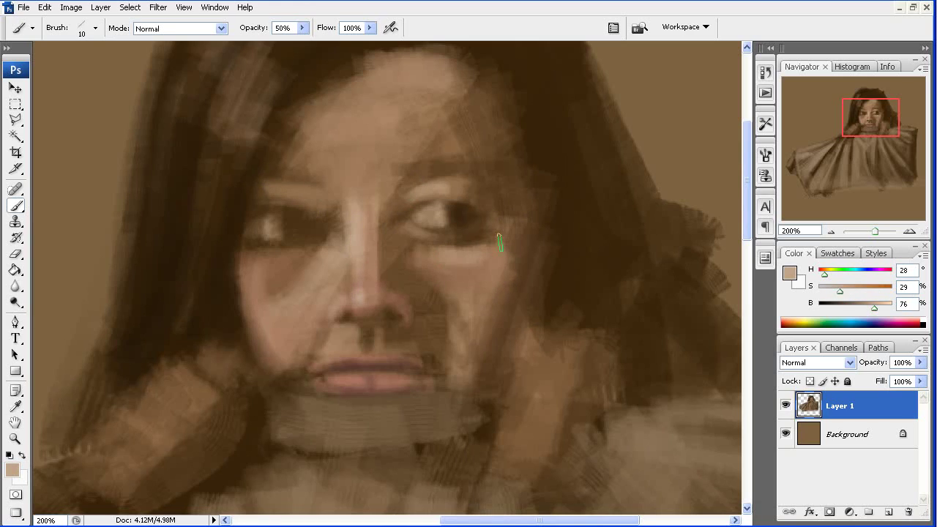
{"action": "left_click", "coordinate": [480, 276], "text": "alt"}
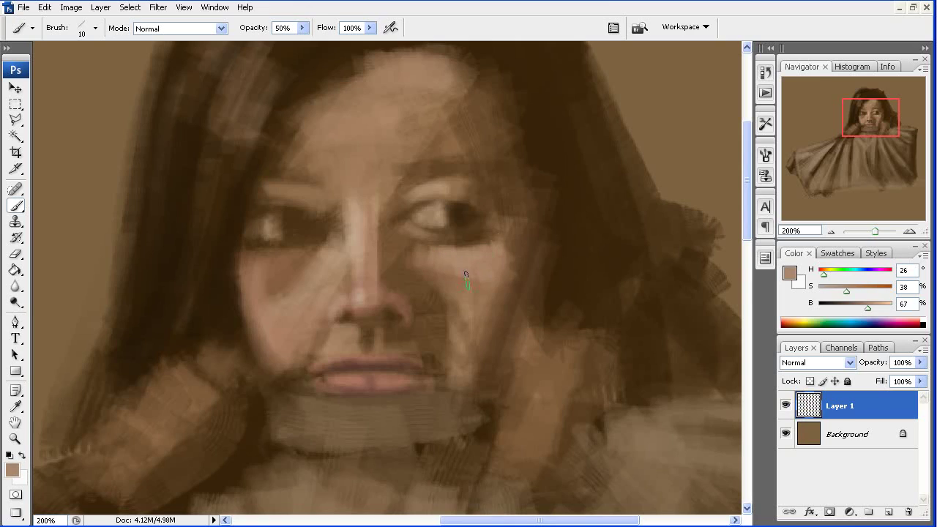
{"action": "key", "text": "bracketleft"}
{"action": "key", "text": "bracketleft"}
{"action": "left_click", "coordinate": [462, 218], "text": "alt"}
{"action": "key", "text": "bracketleft"}
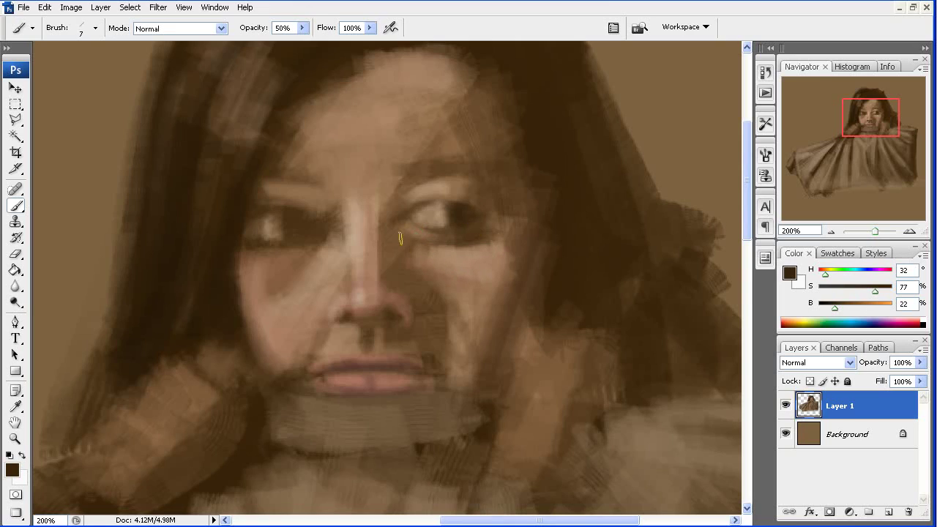
{"action": "left_click_drag", "start_coordinate": [388, 226], "coordinate": [426, 243]}
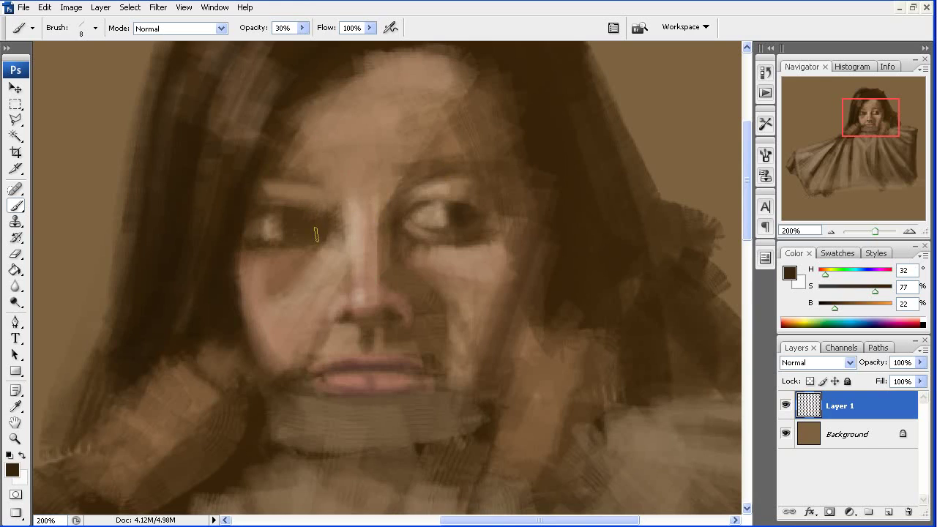
{"action": "left_click_drag", "start_coordinate": [327, 233], "coordinate": [319, 256]}
{"action": "key", "text": "bracketright"}
{"action": "key", "text": "bracketright"}
{"action": "key", "text": "bracketright"}
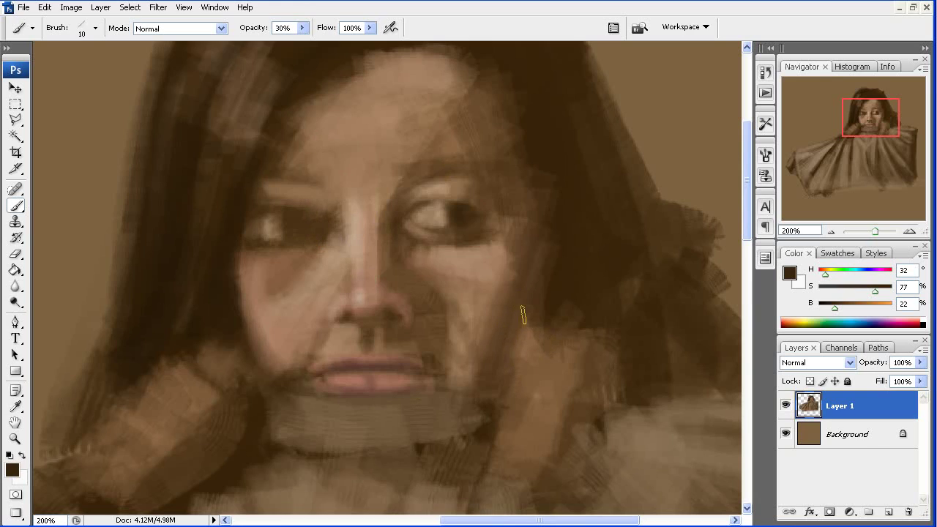
Zoom out and paint broad very dark strokes near the right hand and a hair peak atop the head.
{"action": "key", "text": "ctrl+minus"}
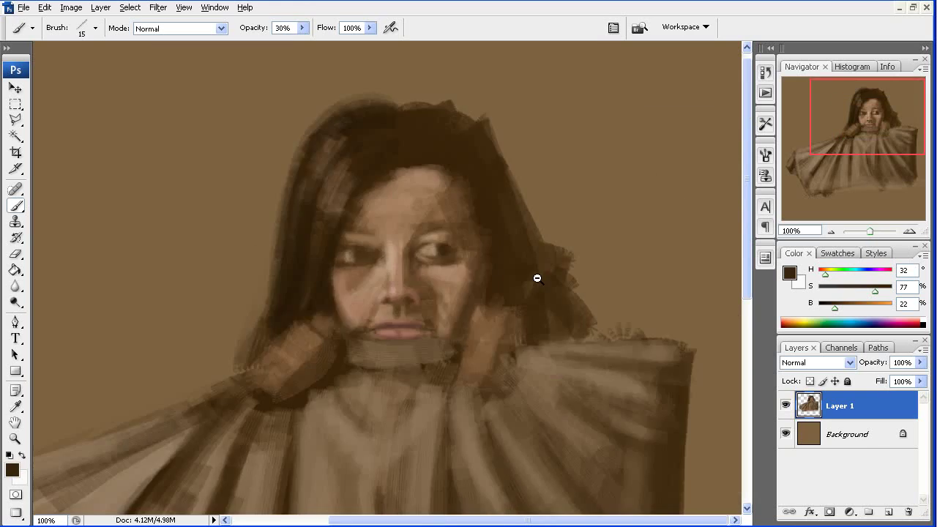
{"action": "key", "text": "ctrl+minus"}
{"action": "left_click", "coordinate": [427, 107], "text": "alt"}
{"action": "key", "text": "bracketright"}
{"action": "key", "text": "bracketright"}
{"action": "key", "text": "bracketright"}
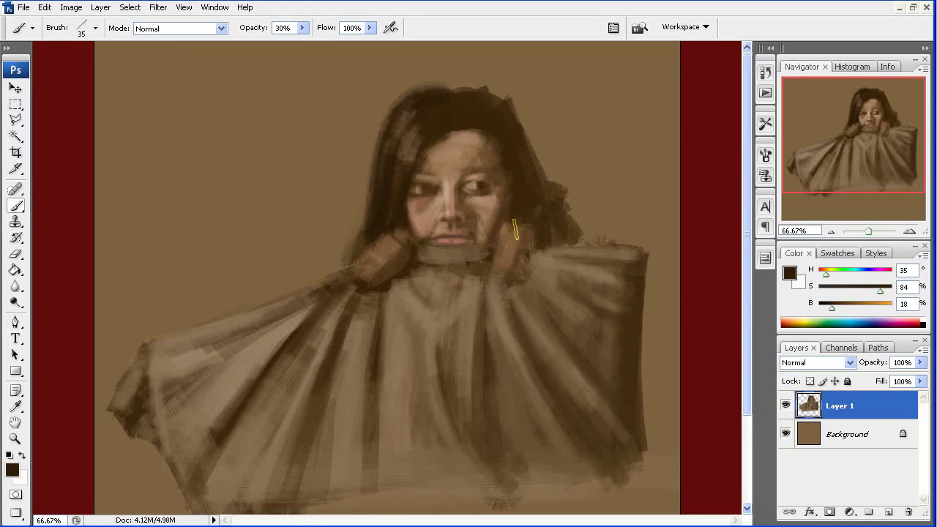
{"action": "left_click_drag", "start_coordinate": [507, 233], "coordinate": [505, 147]}
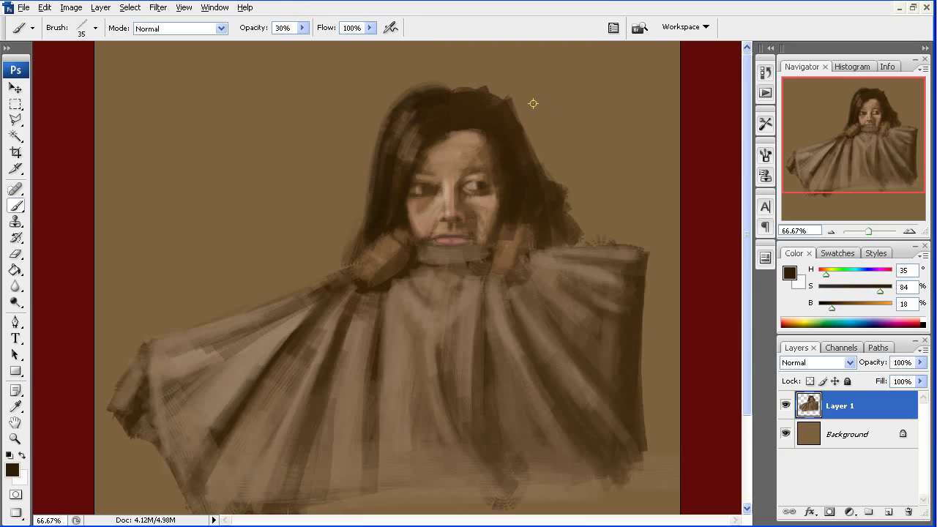
{"action": "mouse_move", "coordinate": [466, 78]}
{"action": "left_mouse_down"}
{"action": "mouse_move", "coordinate": [459, 95]}
{"action": "mouse_move", "coordinate": [504, 111]}
{"action": "left_mouse_up"}
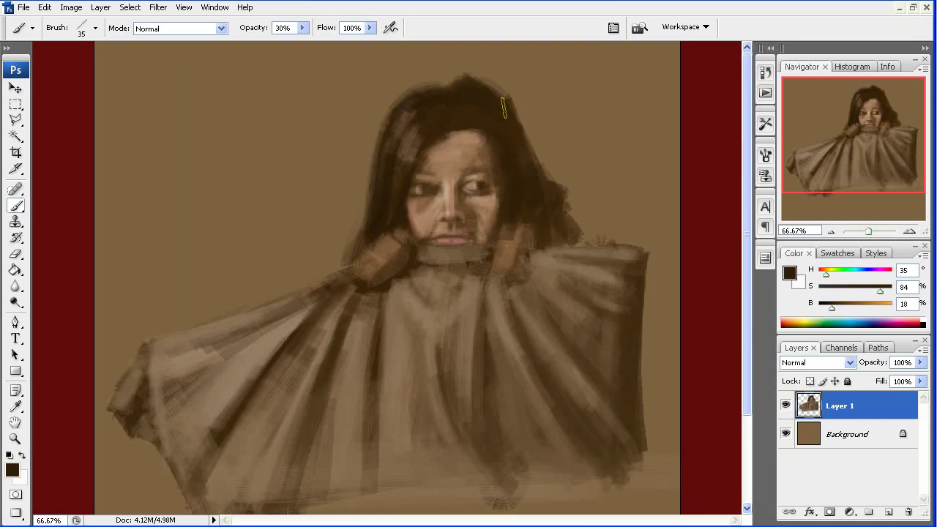
Add a lighter, less saturated streak at the crown, then a dark-brown hair stroke beside it.
{"action": "left_click", "coordinate": [422, 143], "text": "alt"}
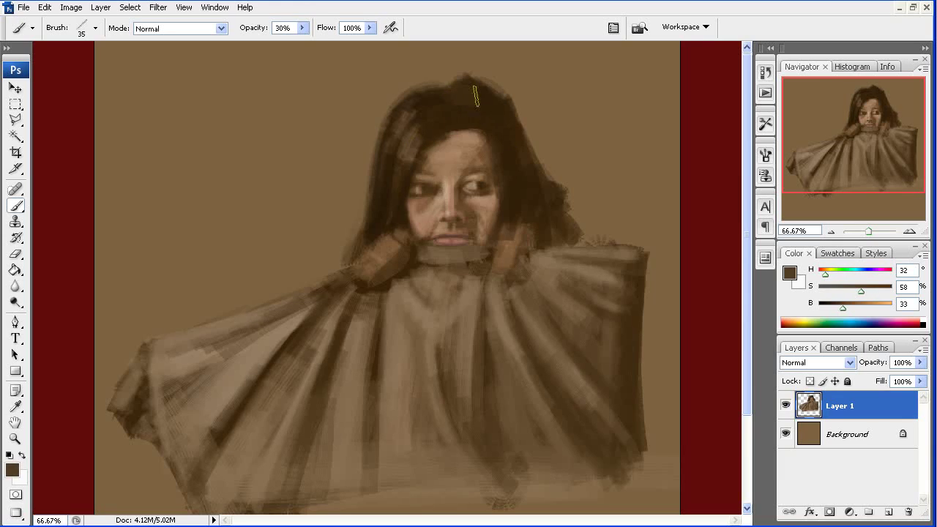
{"action": "key", "text": "bracketleft"}
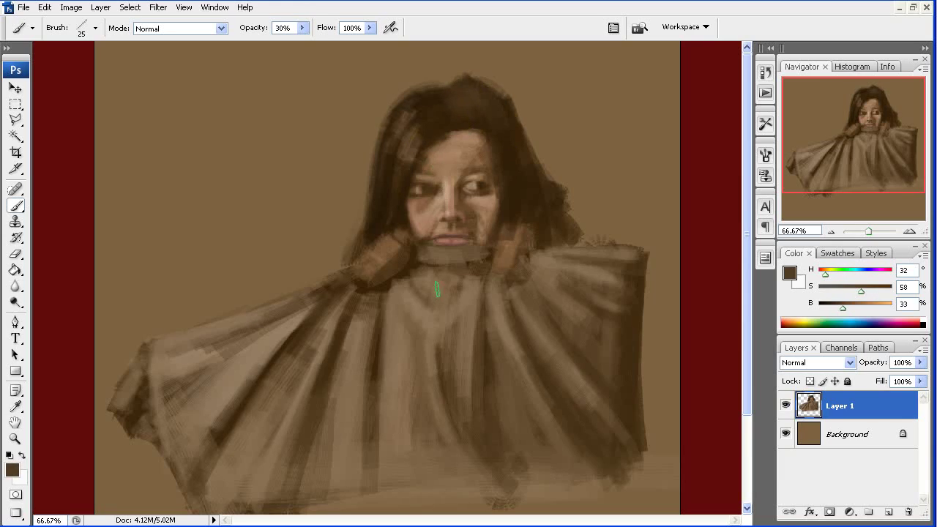
{"action": "left_click", "coordinate": [860, 303]}
{"action": "left_click_drag", "start_coordinate": [861, 292], "coordinate": [836, 297]}
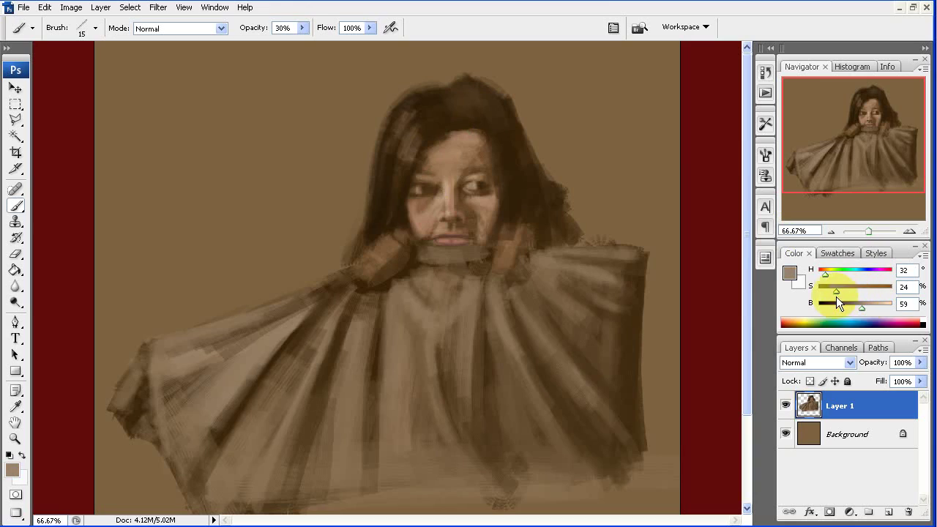
{"action": "left_click_drag", "start_coordinate": [471, 86], "coordinate": [468, 110]}
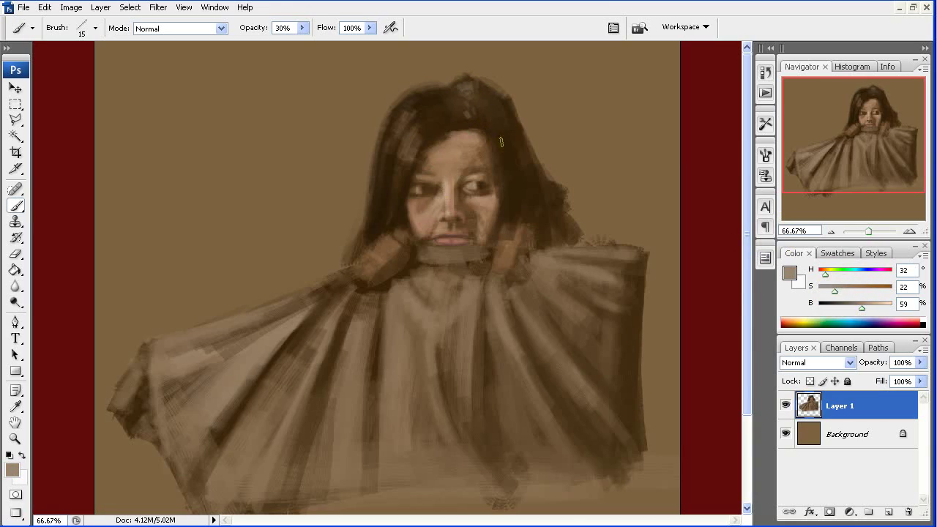
{"action": "left_click", "coordinate": [473, 125], "text": "alt"}
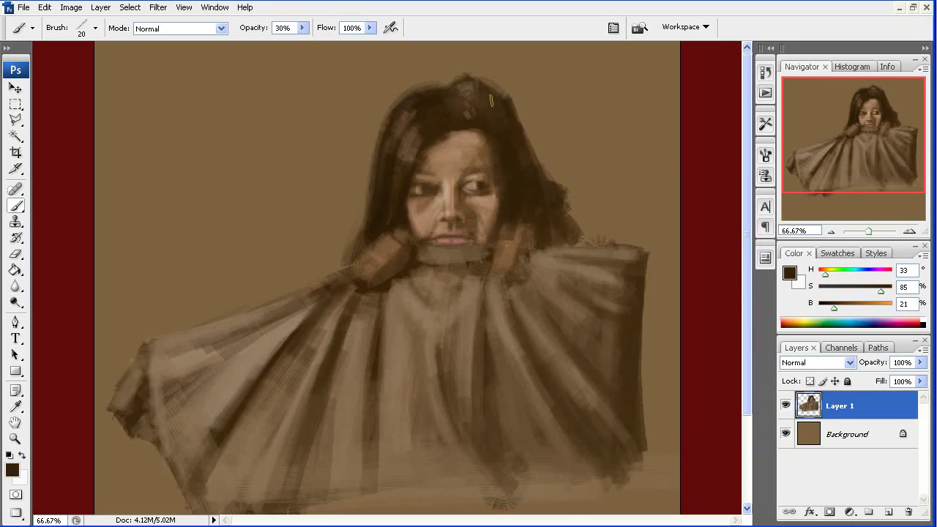
{"action": "left_click_drag", "start_coordinate": [482, 126], "coordinate": [467, 124]}
{"action": "key", "text": "ctrl+plus"}
Paint a light pinkish skin stroke on the cheek, then drop brush opacity to 10%.
{"action": "left_click", "coordinate": [407, 326], "text": "alt"}
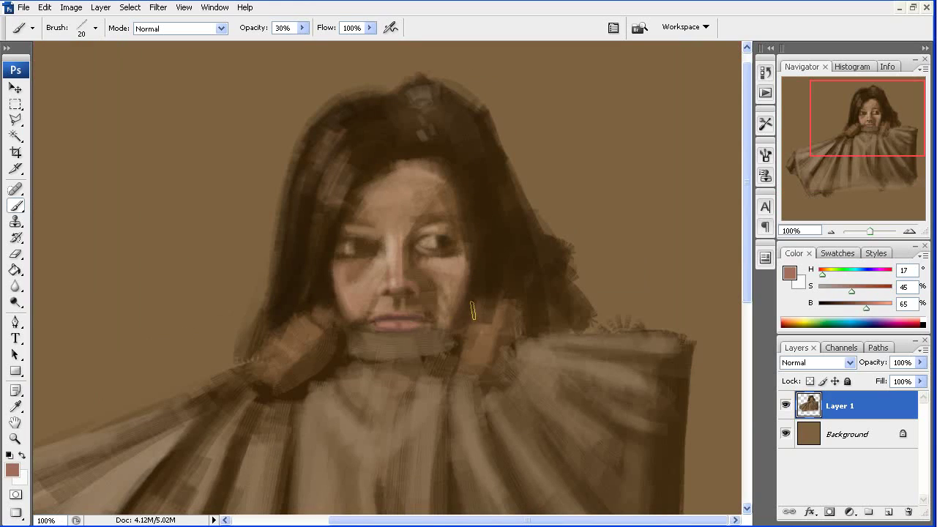
{"action": "left_click_drag", "start_coordinate": [443, 312], "coordinate": [457, 300]}
{"action": "left_click", "coordinate": [458, 300], "text": "alt"}
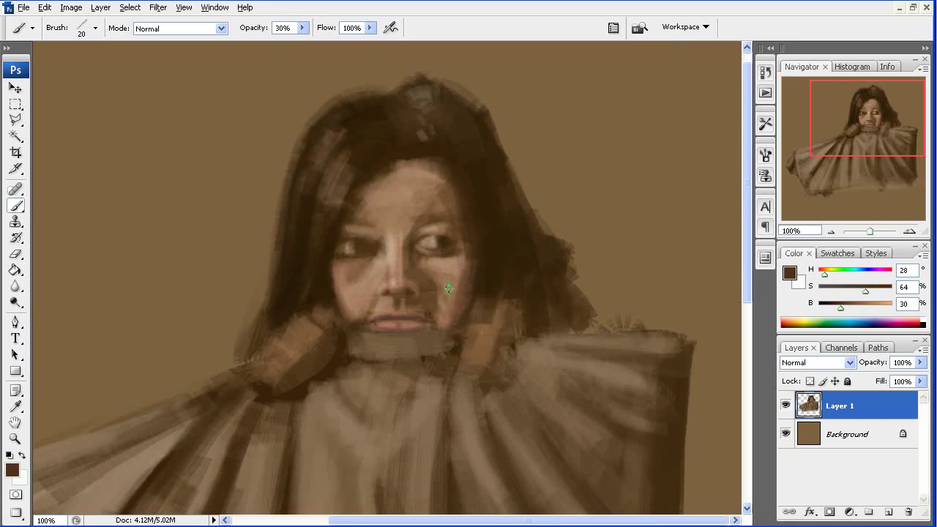
{"action": "left_click", "coordinate": [453, 295], "text": "alt"}
{"action": "key", "text": "1"}
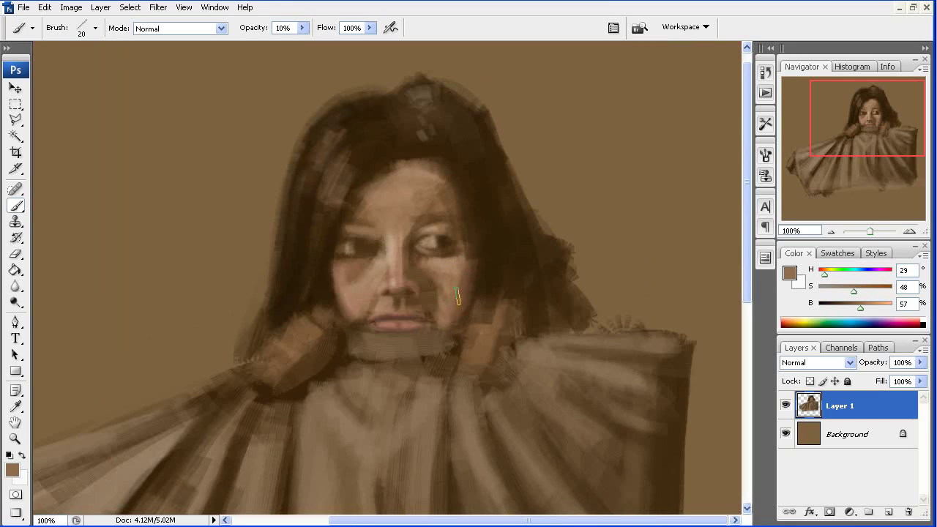
{"action": "key", "text": "bracketleft"}
{"action": "left_click", "coordinate": [443, 327], "text": "alt"}
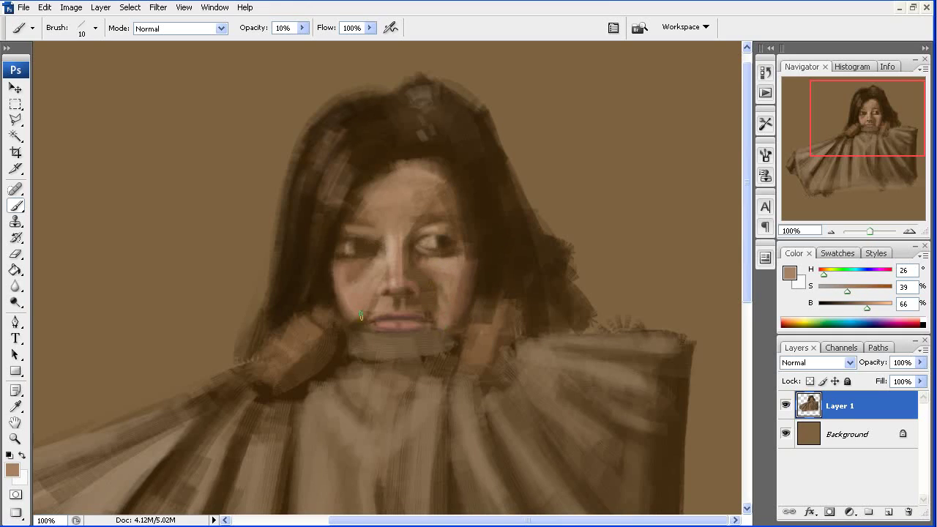
Zoom in on the mouth, touch up the lips, and shift the paint colour to a paler pink.
{"action": "left_click", "coordinate": [883, 315]}
{"action": "key", "text": "bracketleft"}
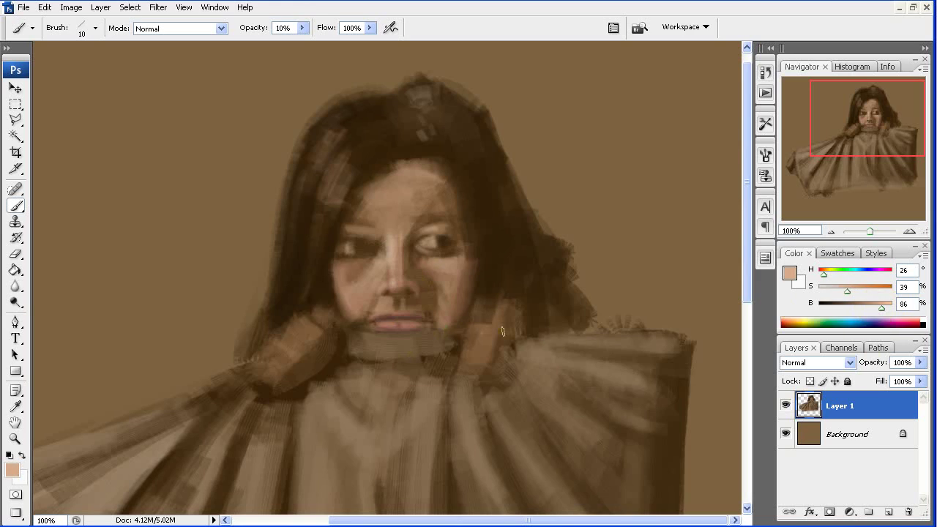
{"action": "left_click", "coordinate": [449, 328], "text": "ctrl"}
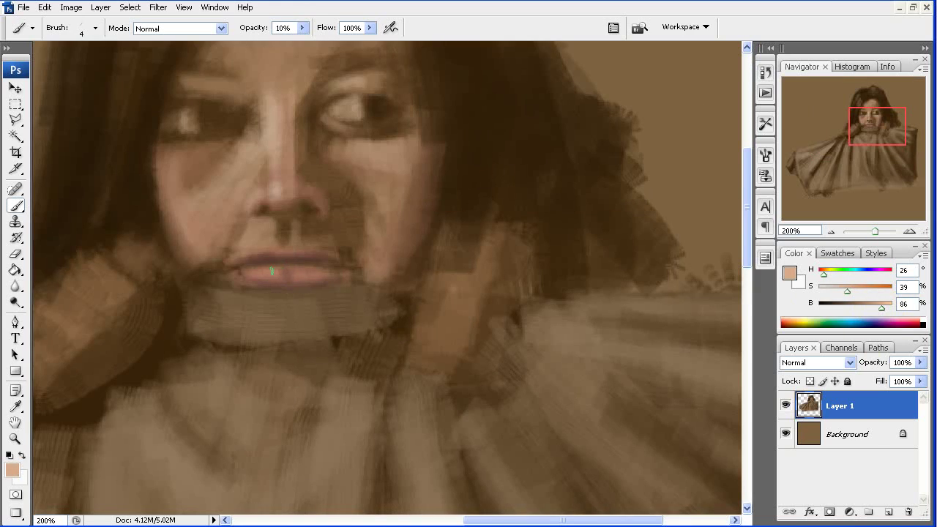
{"action": "left_click_drag", "start_coordinate": [276, 271], "coordinate": [272, 271]}
{"action": "left_click_drag", "start_coordinate": [836, 298], "coordinate": [833, 291]}
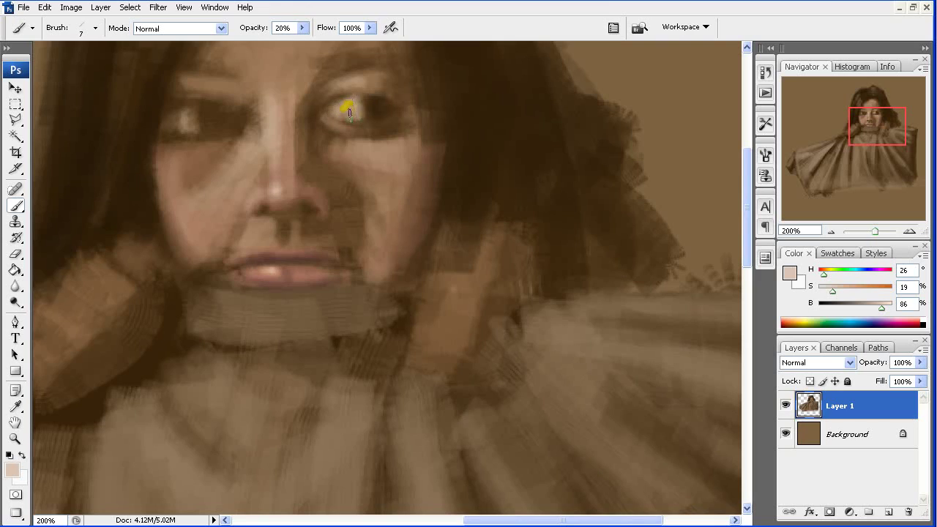
Add a subtle medium-brown stroke near the eye and set brush opacity to 22%.
{"action": "left_click", "coordinate": [208, 115], "text": "alt"}
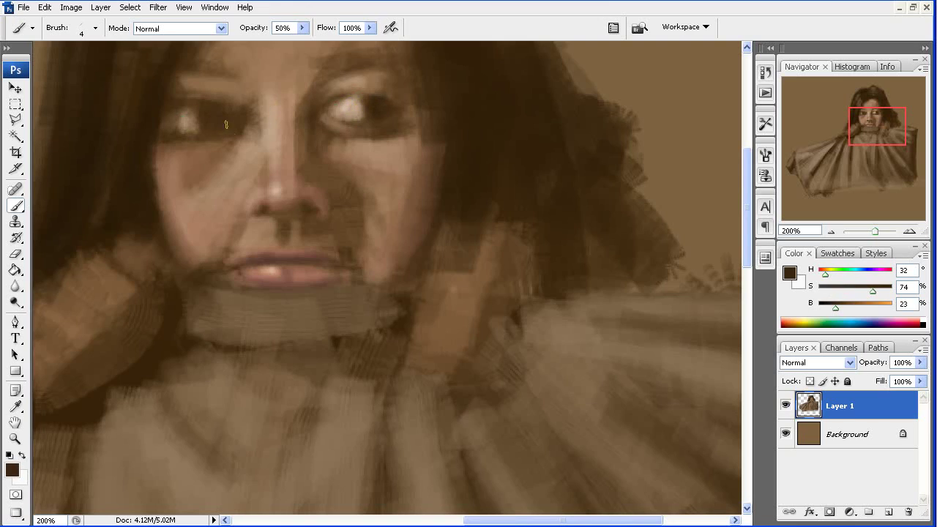
{"action": "left_click", "coordinate": [229, 140], "text": "alt"}
{"action": "left_click_drag", "start_coordinate": [217, 141], "coordinate": [219, 121]}
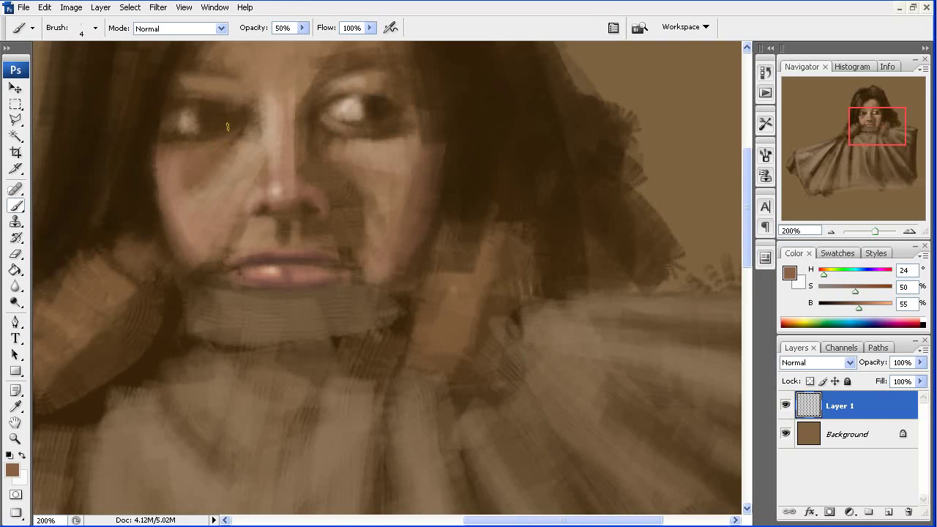
{"action": "left_click", "coordinate": [324, 126], "text": "alt"}
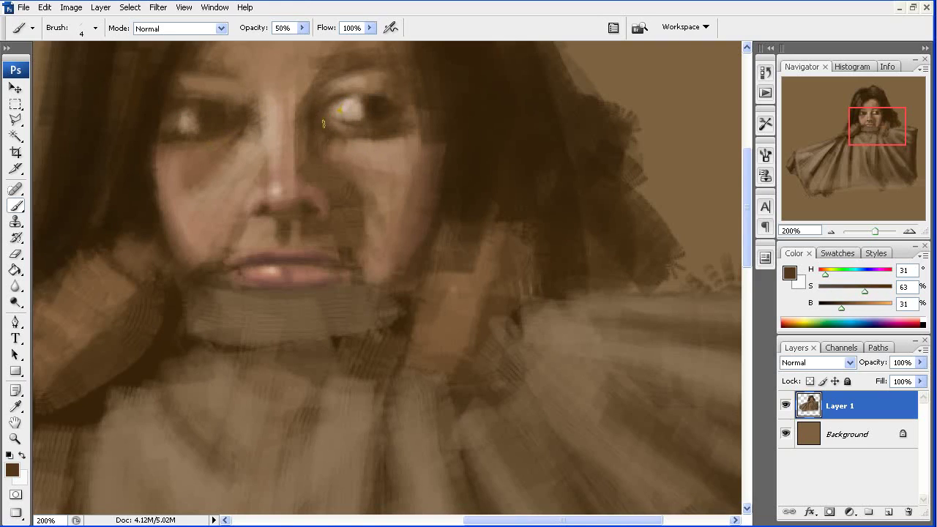
{"action": "key", "text": "bracketright"}
{"action": "key", "text": "bracketright"}
{"action": "key", "text": "bracketright"}
{"action": "type", "text": "22"}
{"action": "key", "text": "bracketright"}
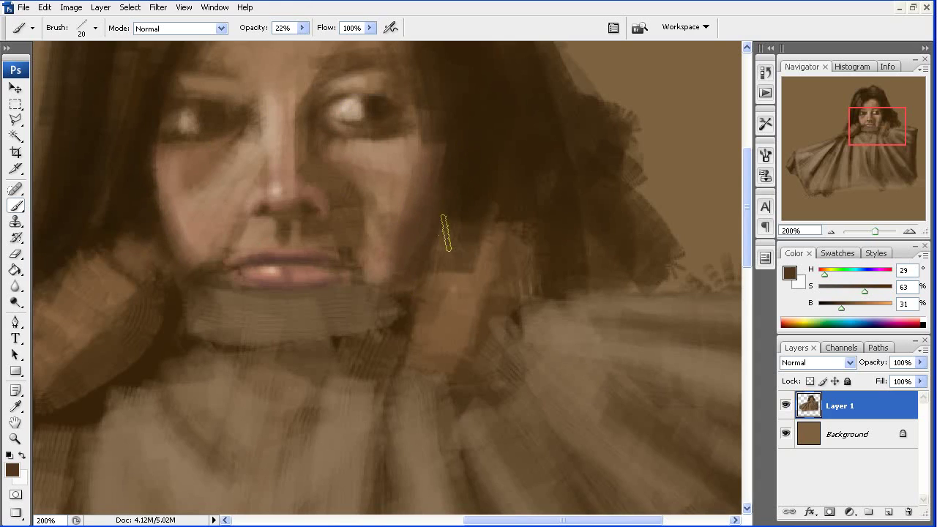
Lighten the chin band with soft pale tan strokes, then fit the canvas on screen.
{"action": "left_click", "coordinate": [570, 347], "text": "alt"}
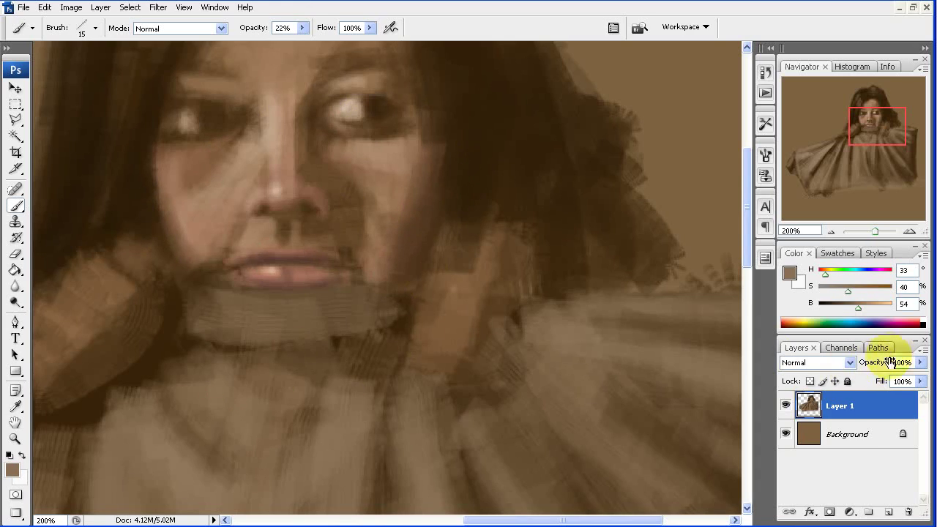
{"action": "left_click_drag", "start_coordinate": [858, 306], "coordinate": [871, 304]}
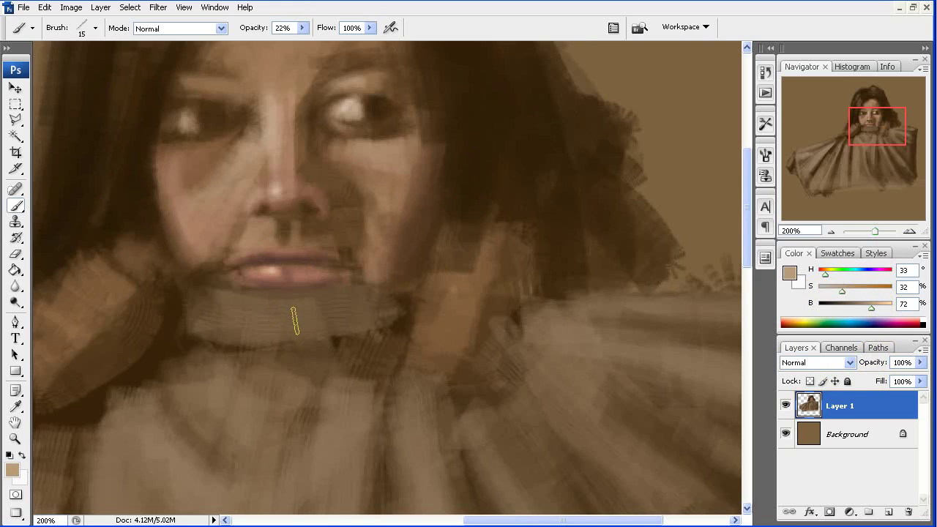
{"action": "mouse_move", "coordinate": [203, 298]}
{"action": "left_mouse_down"}
{"action": "mouse_move", "coordinate": [234, 310]}
{"action": "mouse_move", "coordinate": [372, 303]}
{"action": "mouse_move", "coordinate": [341, 318]}
{"action": "mouse_move", "coordinate": [383, 308]}
{"action": "mouse_move", "coordinate": [305, 314]}
{"action": "mouse_move", "coordinate": [209, 303]}
{"action": "mouse_move", "coordinate": [193, 314]}
{"action": "mouse_move", "coordinate": [374, 324]}
{"action": "left_mouse_up"}
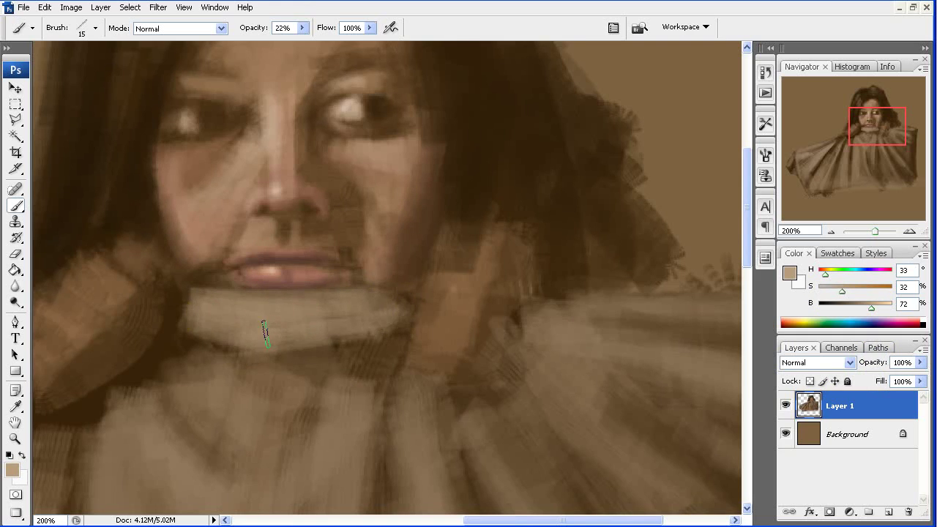
{"action": "key", "text": "ctrl+0"}
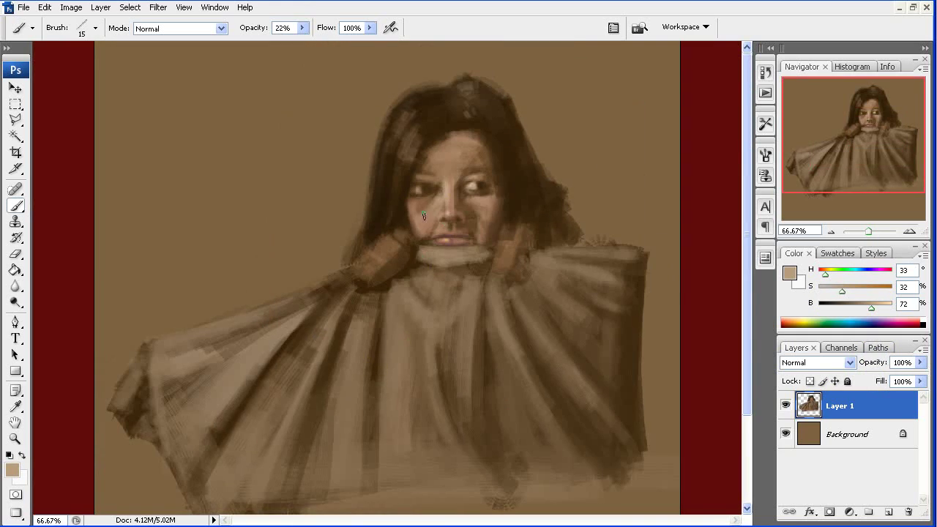
Zoom to 100% and sample skin and dark browns with a size-15 brush for the left hand.
{"action": "left_click", "coordinate": [418, 227], "text": "alt"}
{"action": "key", "text": "ctrl+alt+0"}
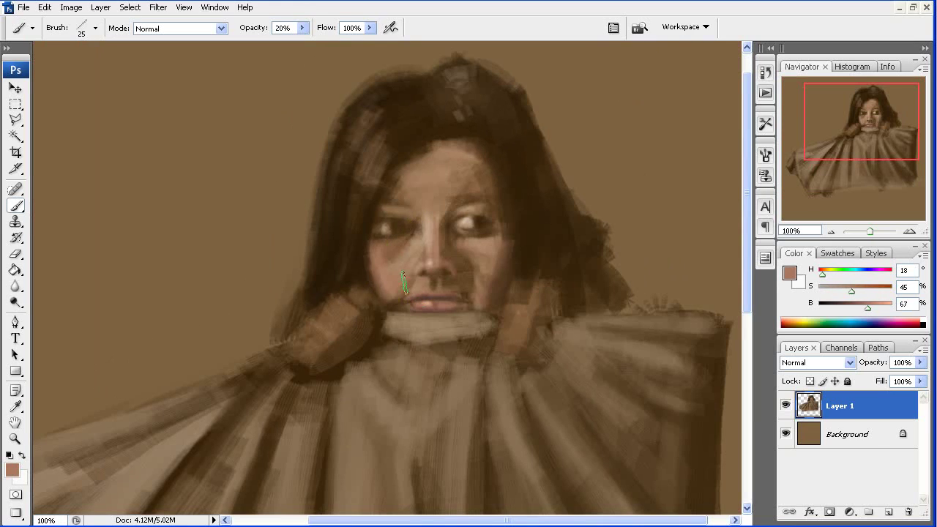
{"action": "left_click", "coordinate": [377, 276], "text": "alt"}
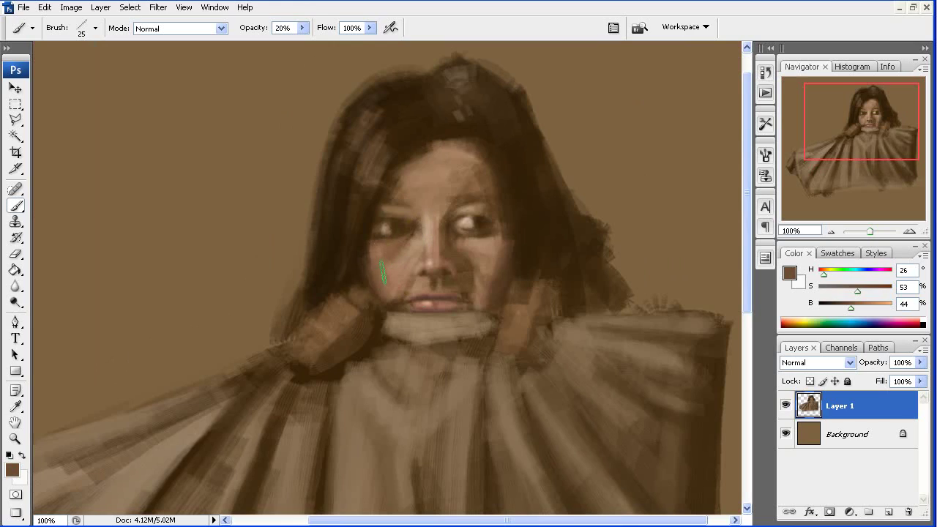
{"action": "left_click", "coordinate": [373, 282], "text": "alt"}
{"action": "key", "text": "bracketleft"}
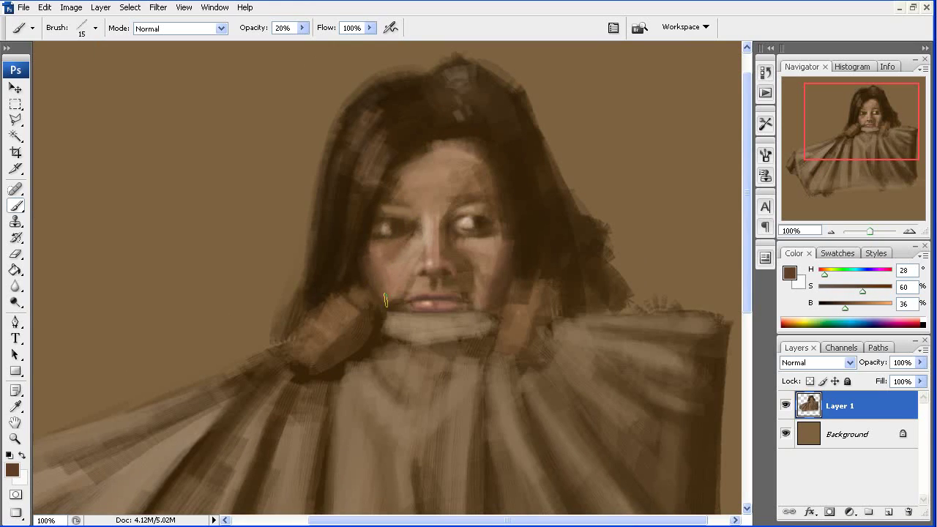
{"action": "left_click", "coordinate": [360, 251], "text": "alt"}
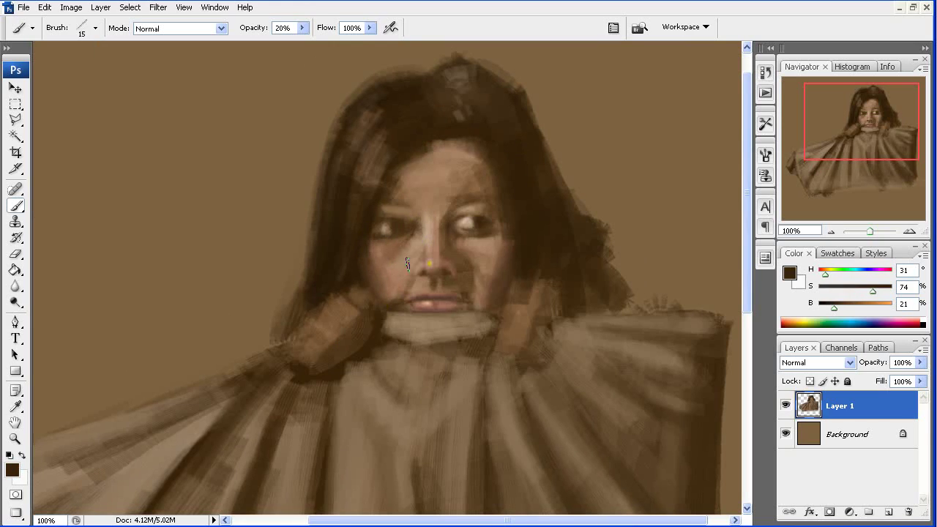
{"action": "left_click", "coordinate": [395, 284], "text": "alt"}
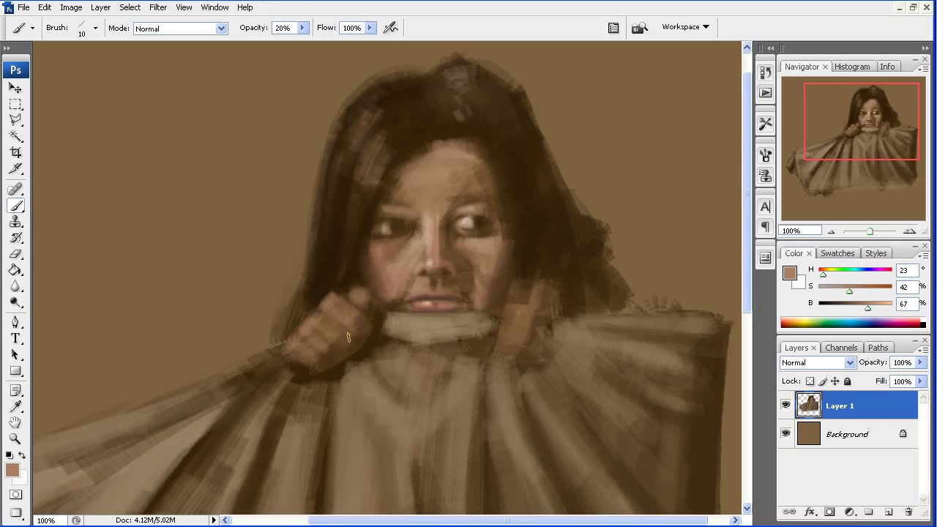
Paint light pinkish highlights on the left hand and a light stroke on the right hand.
{"action": "left_click_drag", "start_coordinate": [349, 338], "coordinate": [334, 345]}
{"action": "left_click", "coordinate": [344, 315], "text": "alt"}
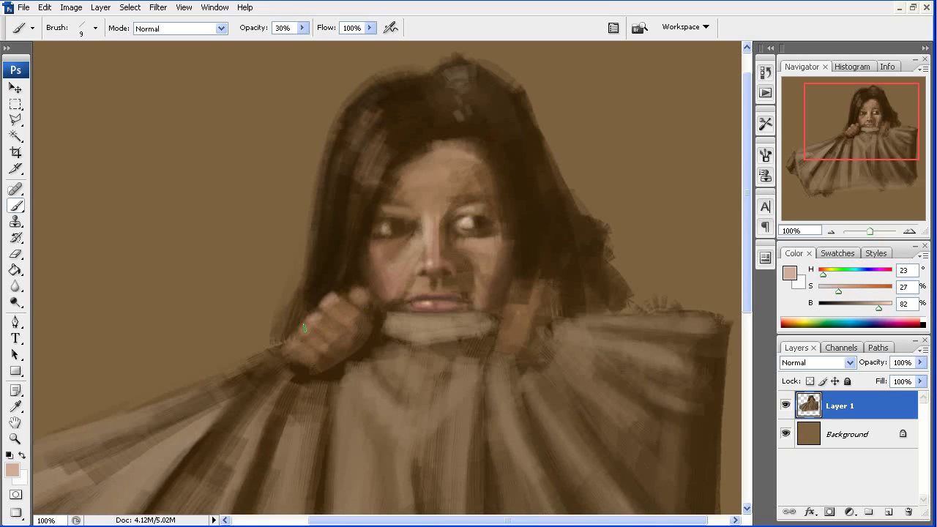
{"action": "left_click_drag", "start_coordinate": [304, 328], "coordinate": [288, 347]}
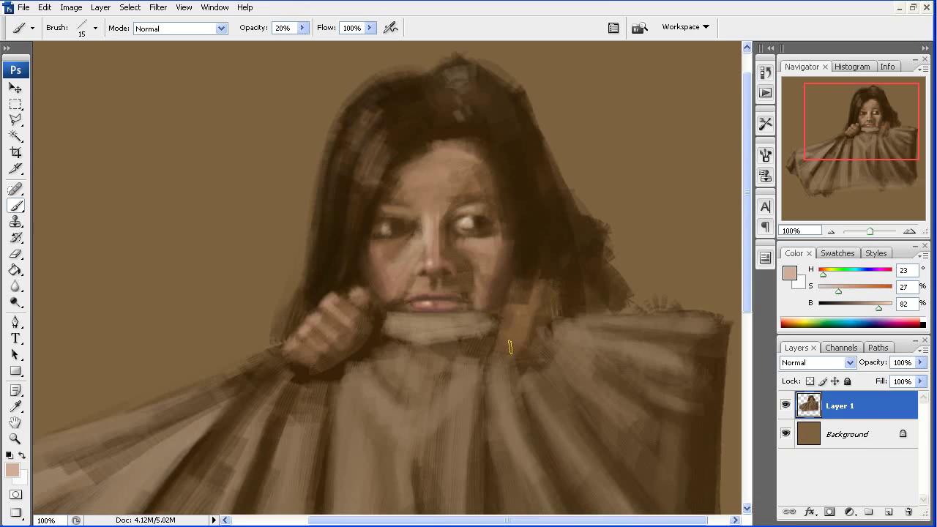
{"action": "mouse_move", "coordinate": [510, 347]}
{"action": "left_mouse_down"}
{"action": "mouse_move", "coordinate": [503, 349]}
{"action": "mouse_move", "coordinate": [517, 294]}
{"action": "mouse_move", "coordinate": [495, 296]}
{"action": "left_mouse_up"}
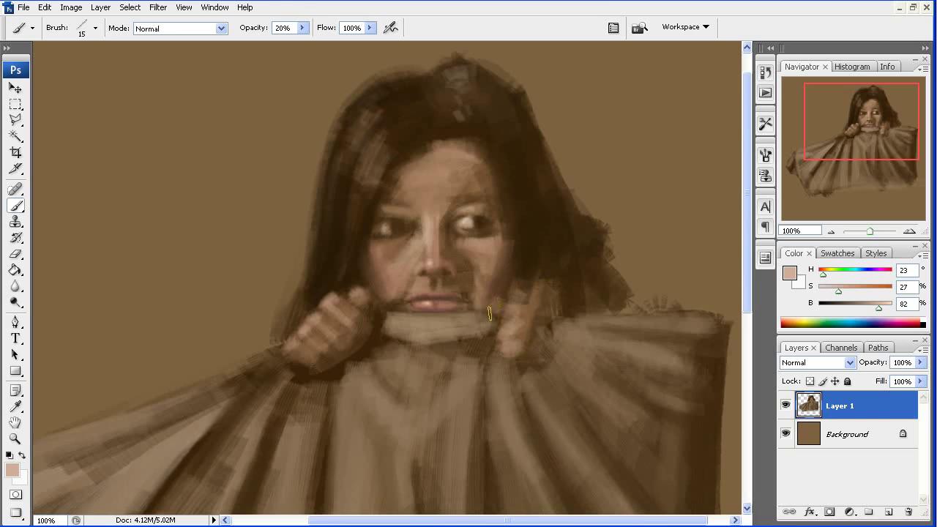
With a size-10 brush, lighten the collar using a sampled light brown.
{"action": "left_click", "coordinate": [449, 305], "text": "alt"}
{"action": "key", "text": "bracketleft"}
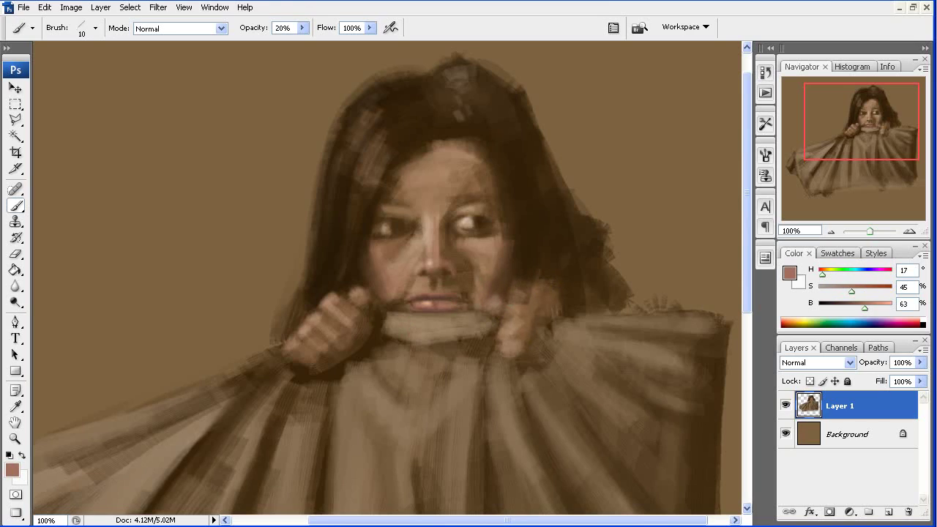
{"action": "left_click", "coordinate": [553, 331], "text": "alt"}
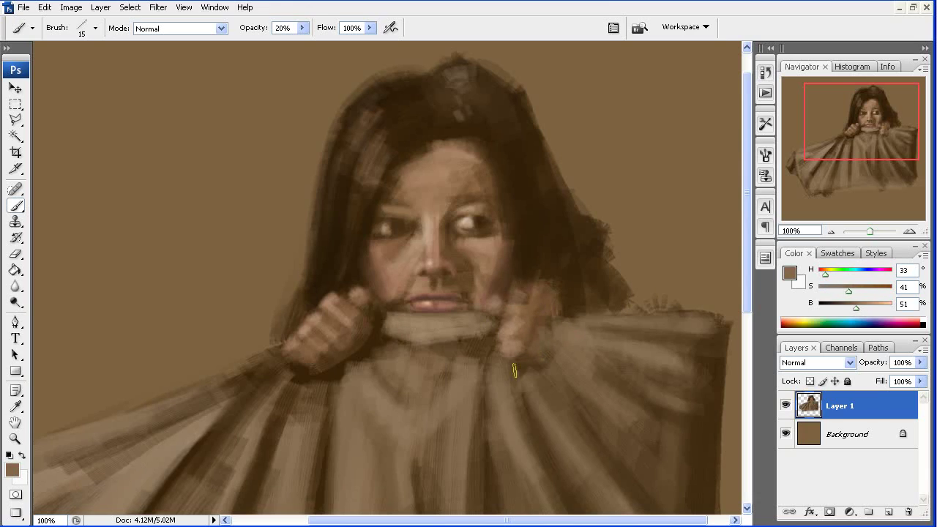
{"action": "left_click", "coordinate": [422, 371], "text": "alt"}
{"action": "left_click", "coordinate": [427, 331], "text": "alt"}
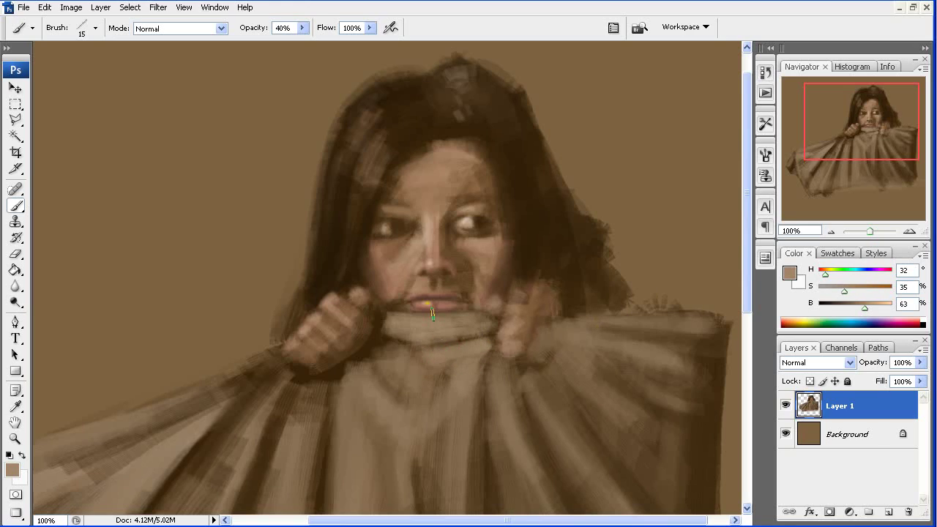
{"action": "mouse_move", "coordinate": [416, 366]}
{"action": "left_mouse_down"}
{"action": "mouse_move", "coordinate": [396, 349]}
{"action": "mouse_move", "coordinate": [418, 410]}
{"action": "left_mouse_up"}
Sample darker and lighter cloth browns to shade the folds below the collar.
{"action": "scroll", "coordinate": [479, 353], "scroll_direction": "down", "scroll_amount": 3}
{"action": "left_click", "coordinate": [479, 353], "text": "alt"}
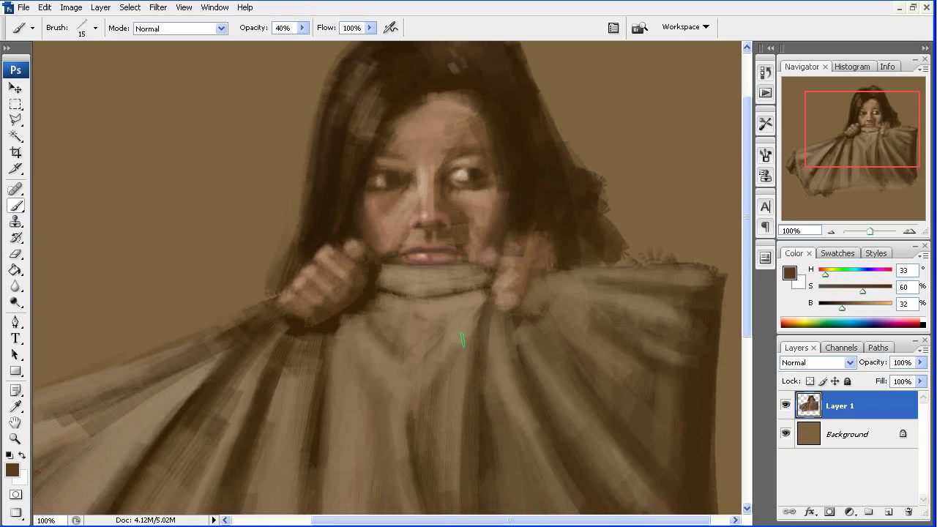
{"action": "left_click", "coordinate": [436, 371], "text": "alt"}
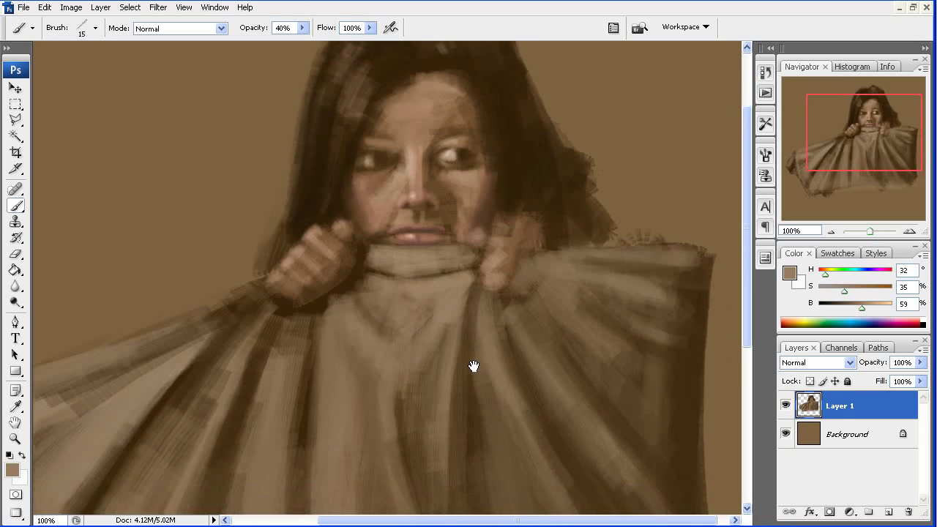
{"action": "scroll", "coordinate": [452, 429], "scroll_direction": "down", "scroll_amount": 3}
{"action": "left_click", "coordinate": [476, 361], "text": "alt"}
{"action": "left_click", "coordinate": [464, 282], "text": "alt"}
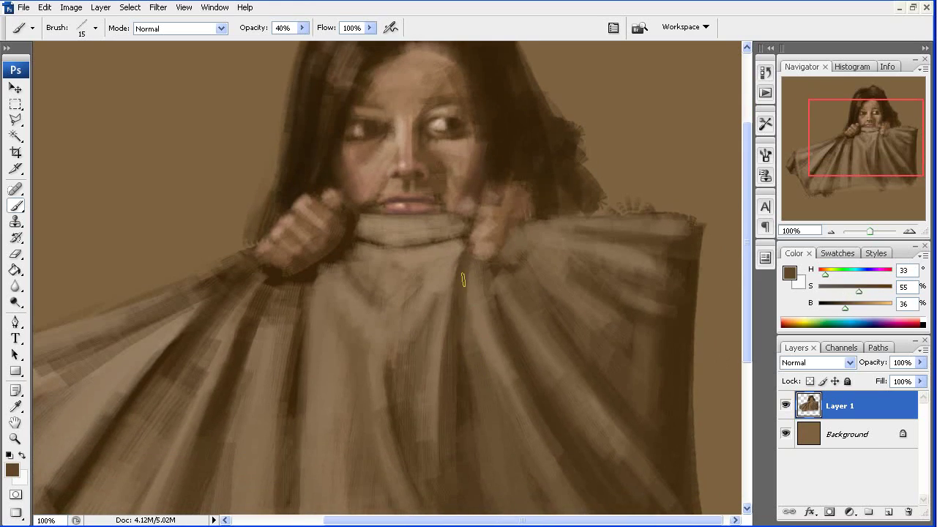
{"action": "left_click", "coordinate": [483, 364], "text": "alt"}
{"action": "left_click", "coordinate": [500, 312], "text": "alt"}
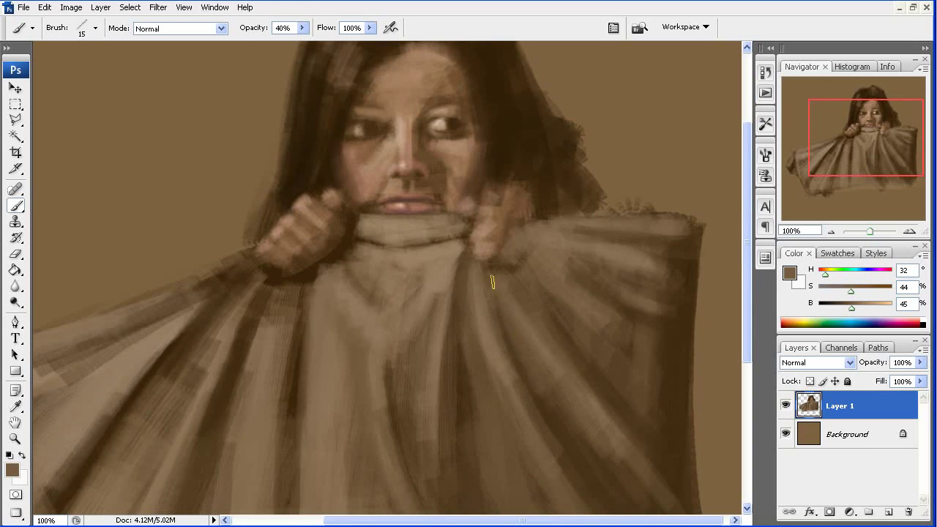
Zoom out, mix a pale greenish-grey paint colour, and add a new empty Layer 2.
{"action": "left_click", "coordinate": [476, 320], "text": "ctrl+alt"}
{"action": "left_click_drag", "start_coordinate": [476, 260], "coordinate": [475, 292]}
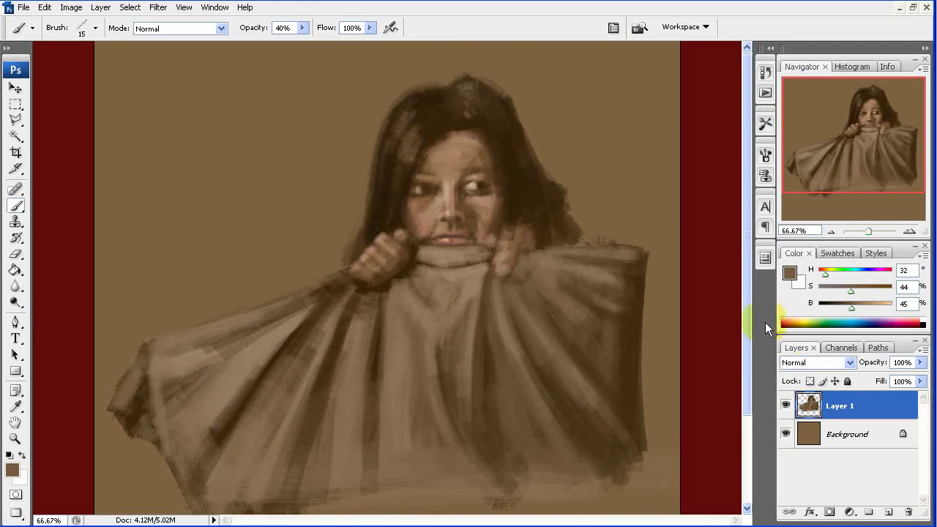
{"action": "left_click_drag", "start_coordinate": [839, 286], "coordinate": [831, 273]}
{"action": "left_click_drag", "start_coordinate": [852, 304], "coordinate": [868, 304]}
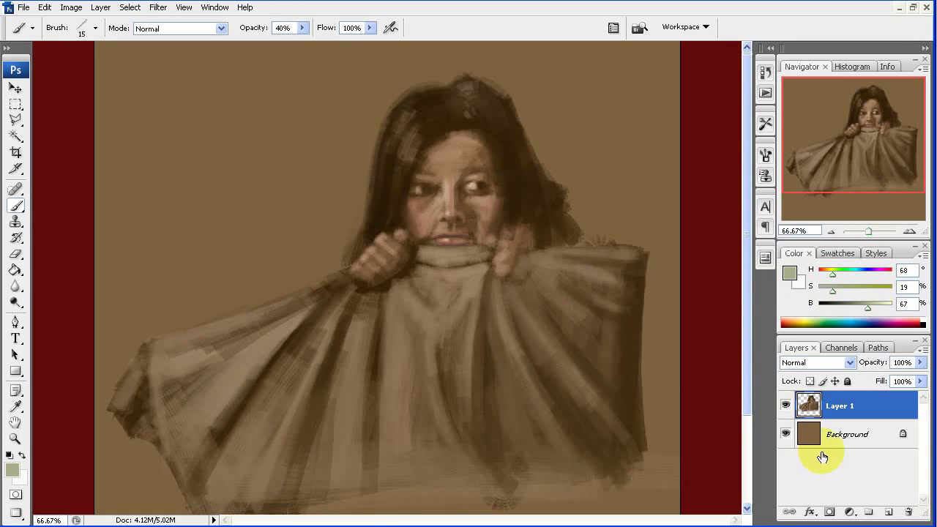
{"action": "left_click", "coordinate": [888, 512]}
Paint broad pale gray-green strokes with a size-70 brush across the background left of the figure.
{"action": "key", "text": "bracketright"}
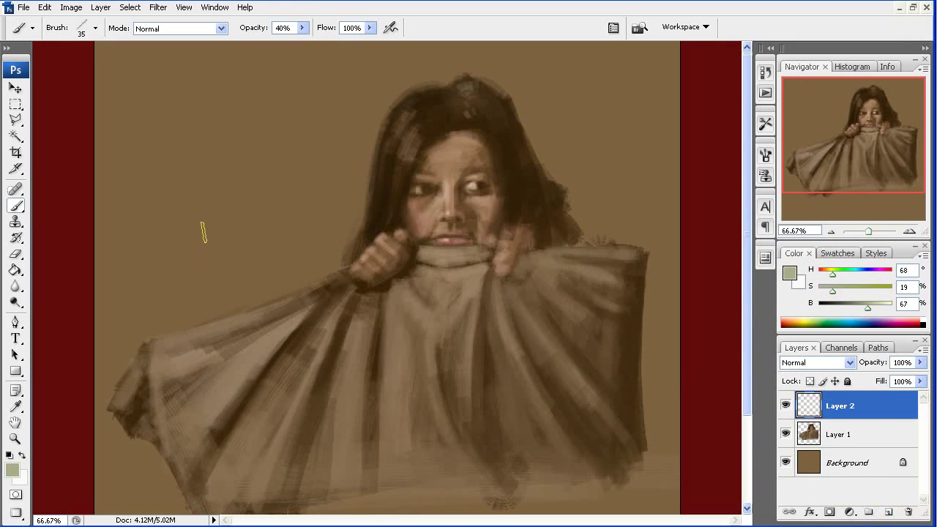
{"action": "mouse_move", "coordinate": [254, 232]}
{"action": "left_mouse_down"}
{"action": "mouse_move", "coordinate": [322, 227]}
{"action": "mouse_move", "coordinate": [289, 264]}
{"action": "left_mouse_up"}
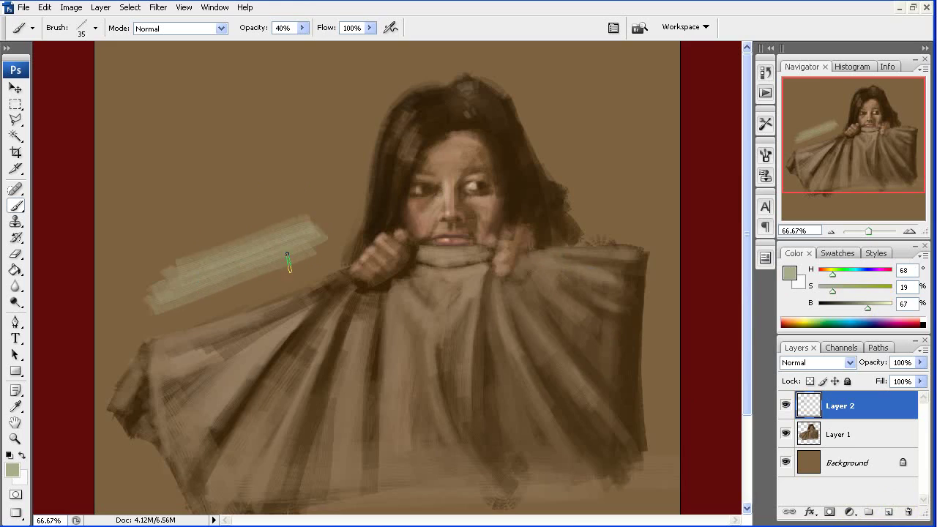
{"action": "key", "text": "bracketright"}
{"action": "key", "text": "bracketright"}
{"action": "key", "text": "bracketright"}
{"action": "left_click_drag", "start_coordinate": [328, 184], "coordinate": [182, 232]}
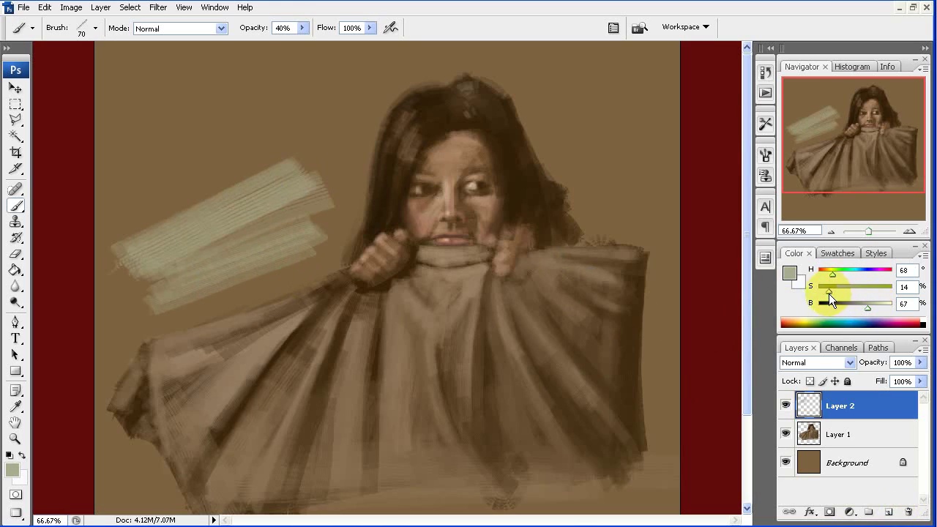
{"action": "left_click", "coordinate": [861, 307]}
{"action": "mouse_move", "coordinate": [135, 280]}
{"action": "left_mouse_down"}
{"action": "mouse_move", "coordinate": [299, 121]}
{"action": "mouse_move", "coordinate": [305, 92]}
{"action": "mouse_move", "coordinate": [155, 156]}
{"action": "mouse_move", "coordinate": [278, 58]}
{"action": "left_mouse_up"}
{"action": "mouse_move", "coordinate": [337, 96]}
{"action": "left_mouse_down"}
{"action": "mouse_move", "coordinate": [305, 136]}
{"action": "mouse_move", "coordinate": [241, 268]}
{"action": "mouse_move", "coordinate": [147, 327]}
{"action": "mouse_move", "coordinate": [309, 262]}
{"action": "mouse_move", "coordinate": [333, 208]}
{"action": "left_mouse_up"}
{"action": "key", "text": "bracketleft"}
{"action": "key", "text": "bracketleft"}
{"action": "key", "text": "bracketleft"}
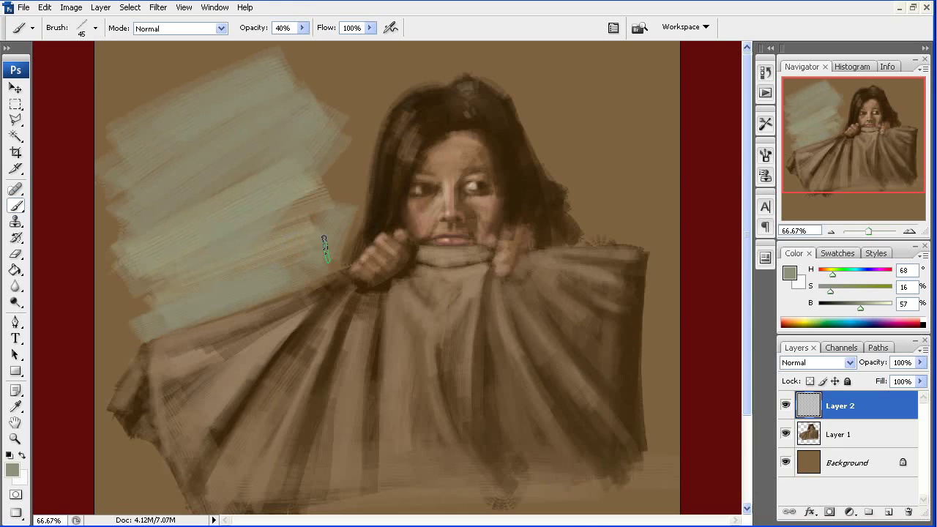
Zoom to 200% and paint pale strokes along the hair's left edge with a smaller brush.
{"action": "key", "text": "ctrl+plus"}
{"action": "key", "text": "ctrl+plus"}
{"action": "left_click_drag", "start_coordinate": [362, 282], "coordinate": [312, 143]}
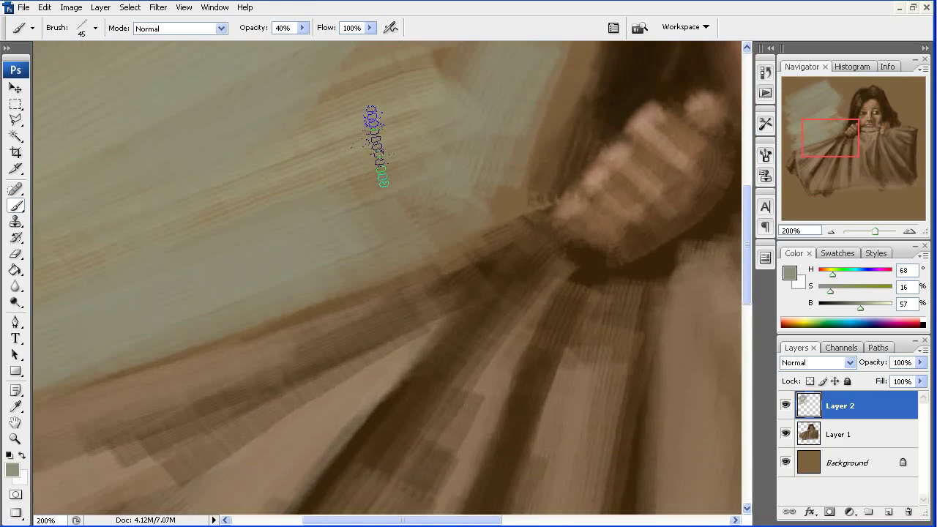
{"action": "key", "text": "bracketleft"}
{"action": "key", "text": "bracketleft"}
{"action": "key", "text": "bracketleft"}
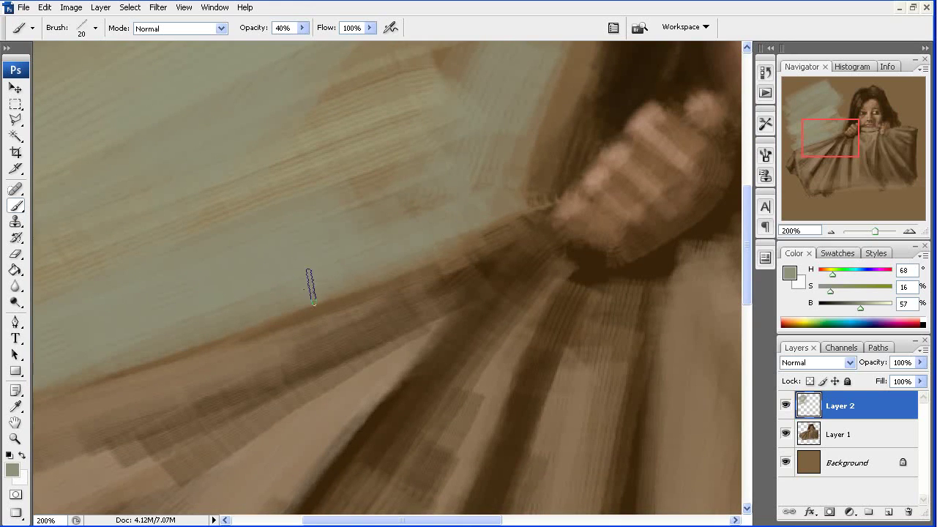
{"action": "mouse_move", "coordinate": [513, 151]}
{"action": "left_mouse_down"}
{"action": "mouse_move", "coordinate": [439, 253]}
{"action": "mouse_move", "coordinate": [360, 266]}
{"action": "left_mouse_up"}
{"action": "key", "text": "bracketleft"}
{"action": "mouse_move", "coordinate": [383, 339]}
{"action": "left_mouse_down"}
{"action": "mouse_move", "coordinate": [415, 187]}
{"action": "mouse_move", "coordinate": [368, 396]}
{"action": "left_mouse_up"}
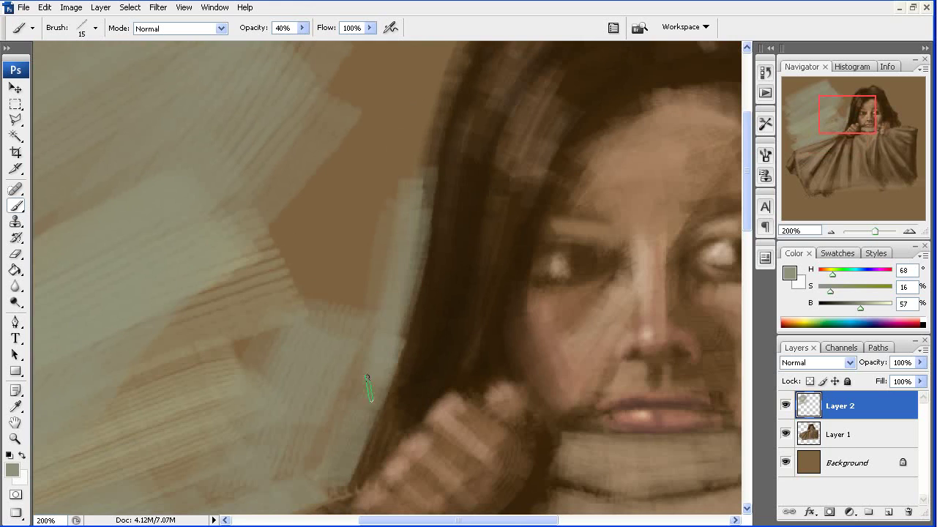
{"action": "left_click_drag", "start_coordinate": [379, 310], "coordinate": [396, 145]}
{"action": "key", "text": "bracketleft"}
{"action": "left_click_drag", "start_coordinate": [389, 212], "coordinate": [396, 215]}
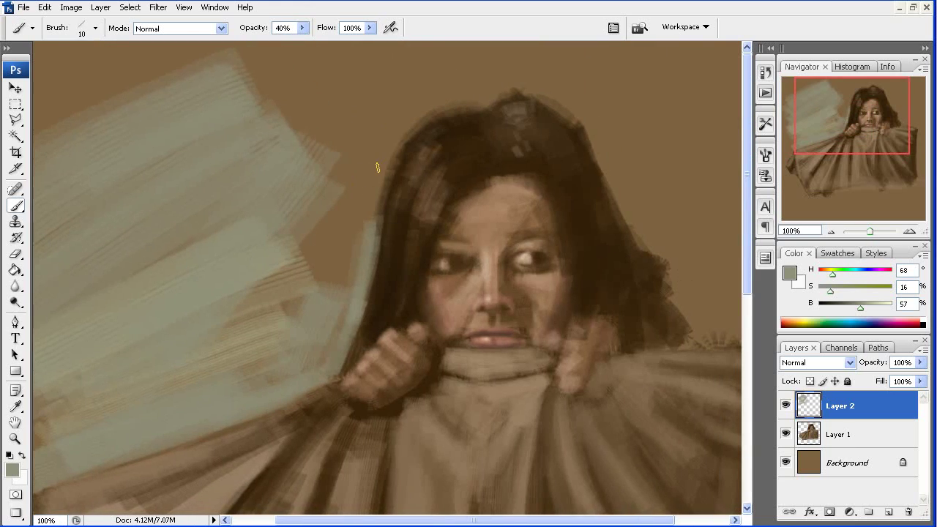
{"action": "left_click_drag", "start_coordinate": [390, 134], "coordinate": [377, 242]}
{"action": "left_click_drag", "start_coordinate": [388, 179], "coordinate": [369, 245]}
Paint pale gray-green strokes from the hair's left edge over the head and down its right side.
{"action": "left_click_drag", "start_coordinate": [398, 134], "coordinate": [399, 146]}
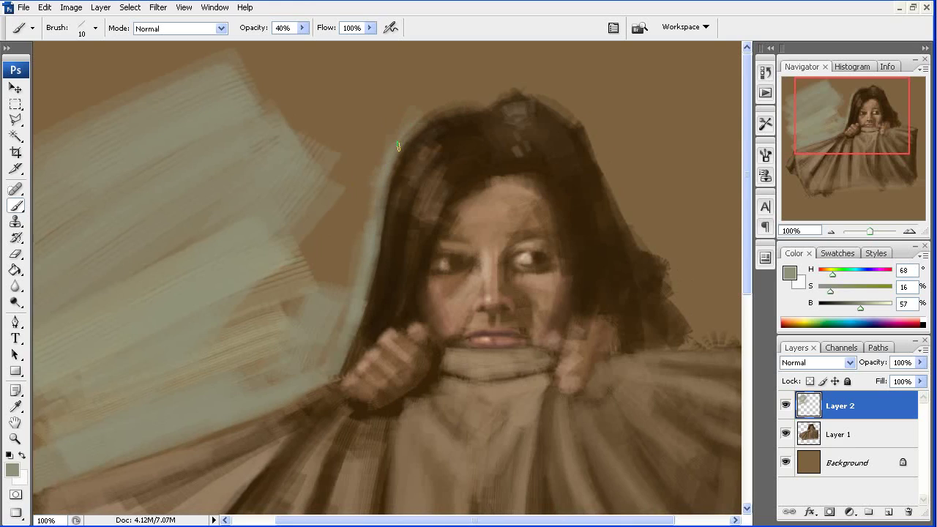
{"action": "key", "text": "bracketright"}
{"action": "mouse_move", "coordinate": [443, 87]}
{"action": "left_mouse_down"}
{"action": "mouse_move", "coordinate": [360, 140]}
{"action": "mouse_move", "coordinate": [356, 241]}
{"action": "left_mouse_up"}
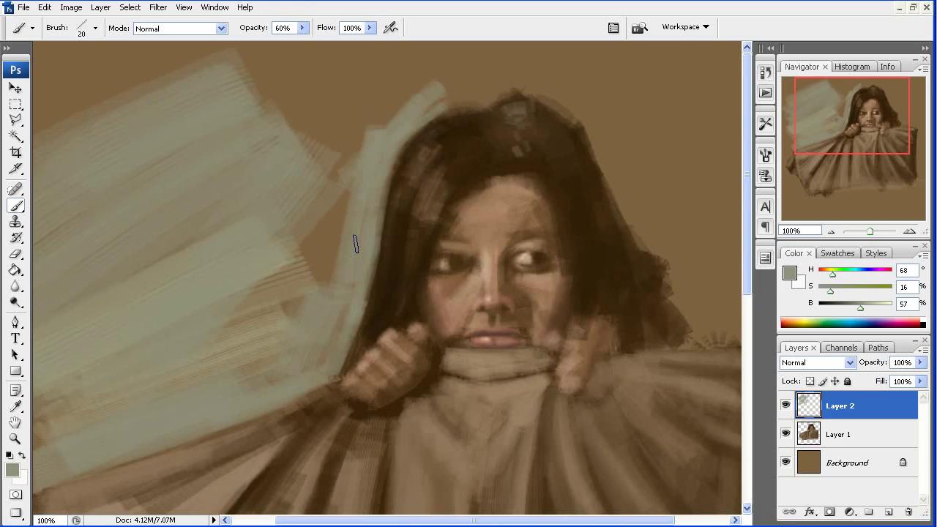
{"action": "mouse_move", "coordinate": [492, 70]}
{"action": "left_mouse_down"}
{"action": "mouse_move", "coordinate": [442, 101]}
{"action": "mouse_move", "coordinate": [505, 79]}
{"action": "mouse_move", "coordinate": [450, 87]}
{"action": "mouse_move", "coordinate": [545, 74]}
{"action": "mouse_move", "coordinate": [637, 212]}
{"action": "left_mouse_up"}
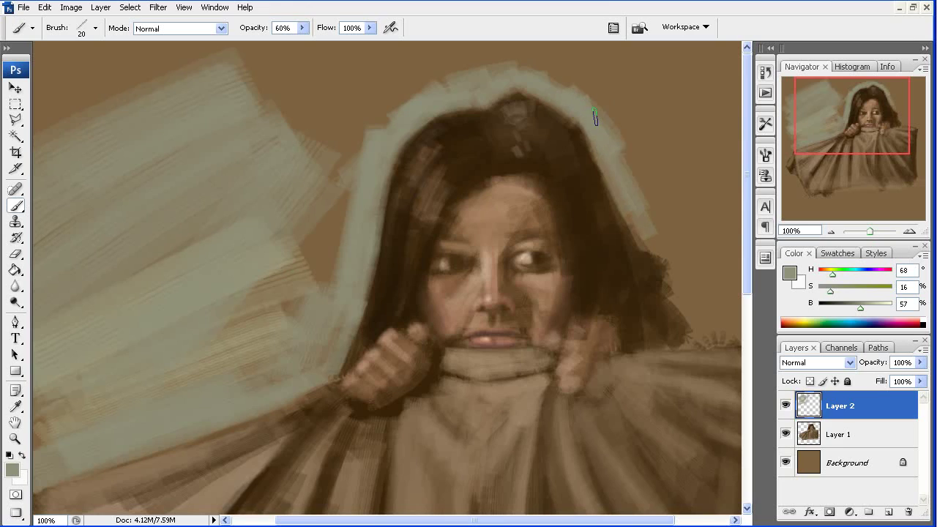
{"action": "mouse_move", "coordinate": [600, 119]}
{"action": "left_mouse_down"}
{"action": "mouse_move", "coordinate": [655, 245]}
{"action": "mouse_move", "coordinate": [697, 306]}
{"action": "mouse_move", "coordinate": [659, 238]}
{"action": "mouse_move", "coordinate": [714, 339]}
{"action": "left_mouse_up"}
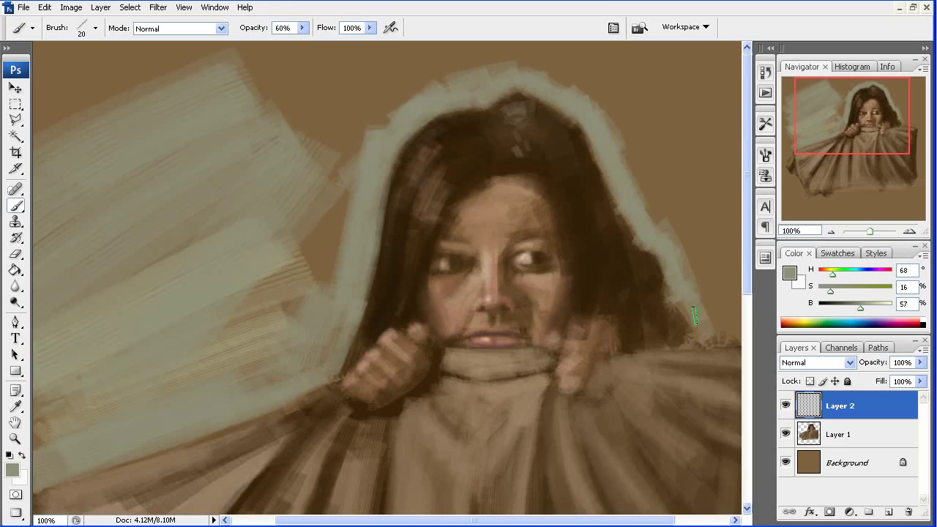
{"action": "left_click", "coordinate": [586, 271], "text": "alt"}
{"action": "key", "text": "bracketright"}
{"action": "key", "text": "bracketright"}
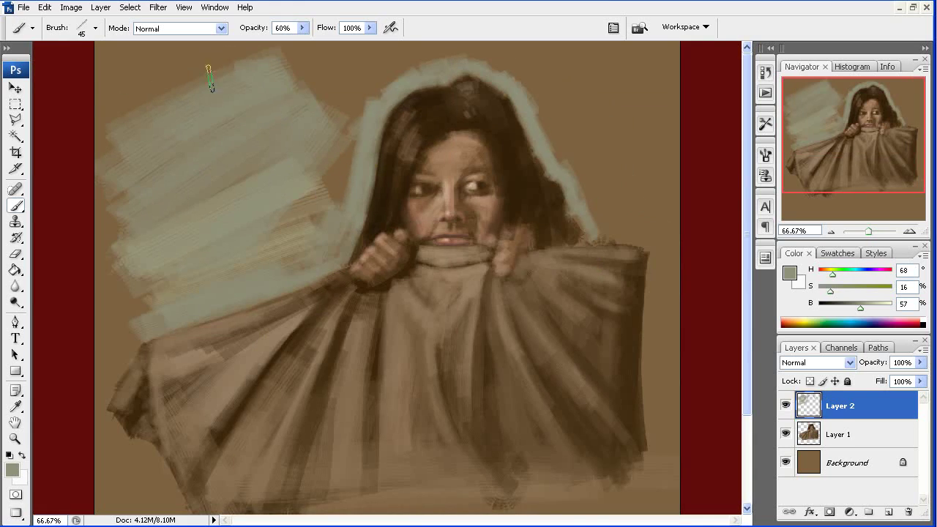
Fill the upper-left corner, the area right of the hair, and the strip above the hair with pale blue.
{"action": "mouse_move", "coordinate": [210, 73]}
{"action": "left_mouse_down"}
{"action": "mouse_move", "coordinate": [146, 88]}
{"action": "mouse_move", "coordinate": [324, 94]}
{"action": "mouse_move", "coordinate": [340, 209]}
{"action": "left_mouse_up"}
{"action": "key", "text": "bracketright"}
{"action": "key", "text": "bracketright"}
{"action": "key", "text": "bracketright"}
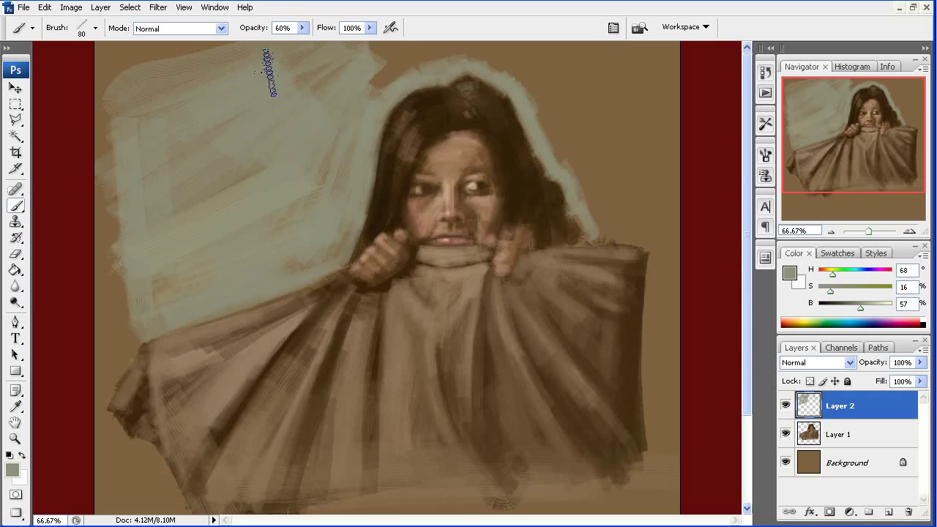
{"action": "mouse_move", "coordinate": [269, 74]}
{"action": "left_mouse_down"}
{"action": "mouse_move", "coordinate": [271, 59]}
{"action": "mouse_move", "coordinate": [152, 88]}
{"action": "mouse_move", "coordinate": [164, 209]}
{"action": "left_mouse_up"}
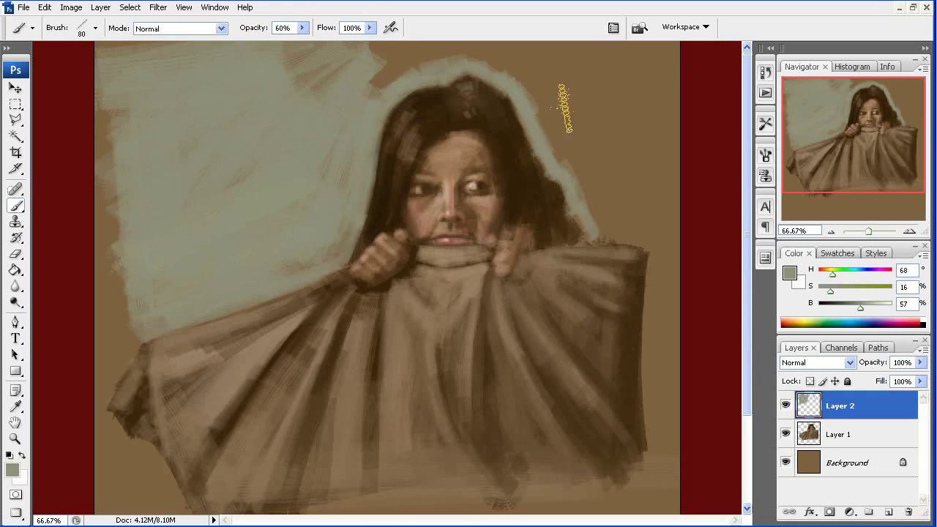
{"action": "mouse_move", "coordinate": [561, 96]}
{"action": "left_mouse_down"}
{"action": "mouse_move", "coordinate": [627, 83]}
{"action": "mouse_move", "coordinate": [555, 88]}
{"action": "mouse_move", "coordinate": [644, 88]}
{"action": "mouse_move", "coordinate": [607, 73]}
{"action": "left_mouse_up"}
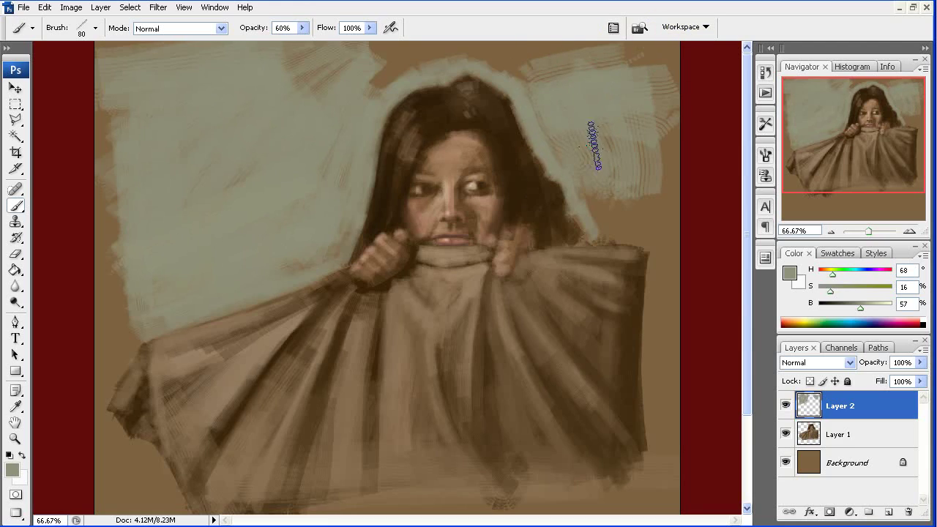
{"action": "key", "text": "ctrl+minus"}
{"action": "mouse_move", "coordinate": [362, 96]}
{"action": "left_mouse_down"}
{"action": "mouse_move", "coordinate": [433, 69]}
{"action": "mouse_move", "coordinate": [569, 67]}
{"action": "mouse_move", "coordinate": [526, 112]}
{"action": "left_mouse_up"}
Cover the brown canvas edges on the right, top and left with pale blue paint.
{"action": "left_click_drag", "start_coordinate": [564, 198], "coordinate": [581, 101]}
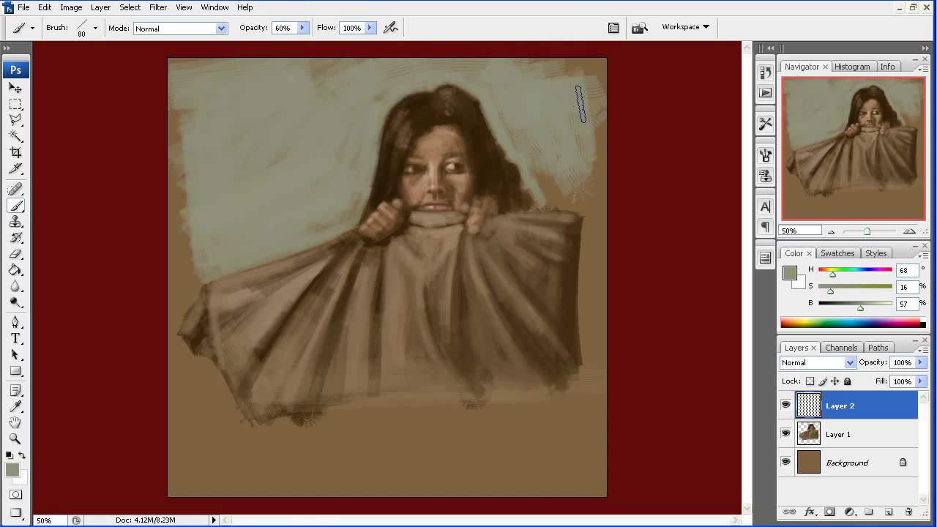
{"action": "mouse_move", "coordinate": [593, 66]}
{"action": "left_mouse_down"}
{"action": "mouse_move", "coordinate": [561, 184]}
{"action": "mouse_move", "coordinate": [547, 194]}
{"action": "mouse_move", "coordinate": [561, 203]}
{"action": "mouse_move", "coordinate": [589, 172]}
{"action": "mouse_move", "coordinate": [552, 184]}
{"action": "left_mouse_up"}
{"action": "key", "text": "bracketleft"}
{"action": "key", "text": "bracketleft"}
{"action": "key", "text": "bracketleft"}
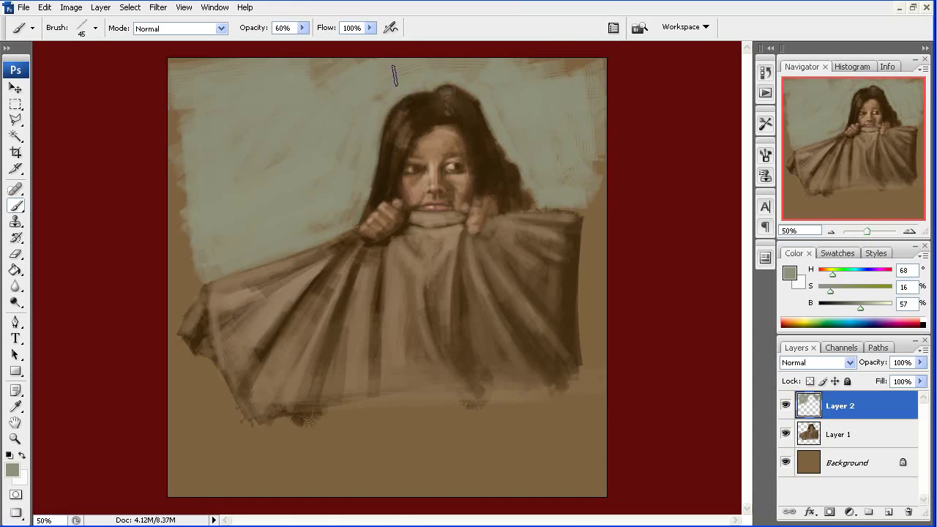
{"action": "left_click_drag", "start_coordinate": [395, 75], "coordinate": [303, 77]}
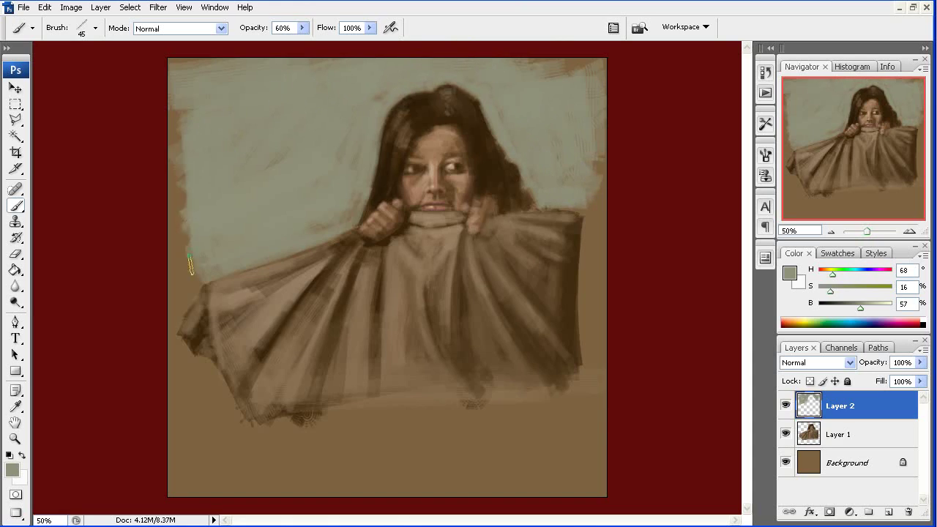
{"action": "mouse_move", "coordinate": [184, 251]}
{"action": "left_mouse_down"}
{"action": "mouse_move", "coordinate": [177, 315]}
{"action": "mouse_move", "coordinate": [175, 183]}
{"action": "left_mouse_up"}
{"action": "left_click_drag", "start_coordinate": [175, 139], "coordinate": [187, 202]}
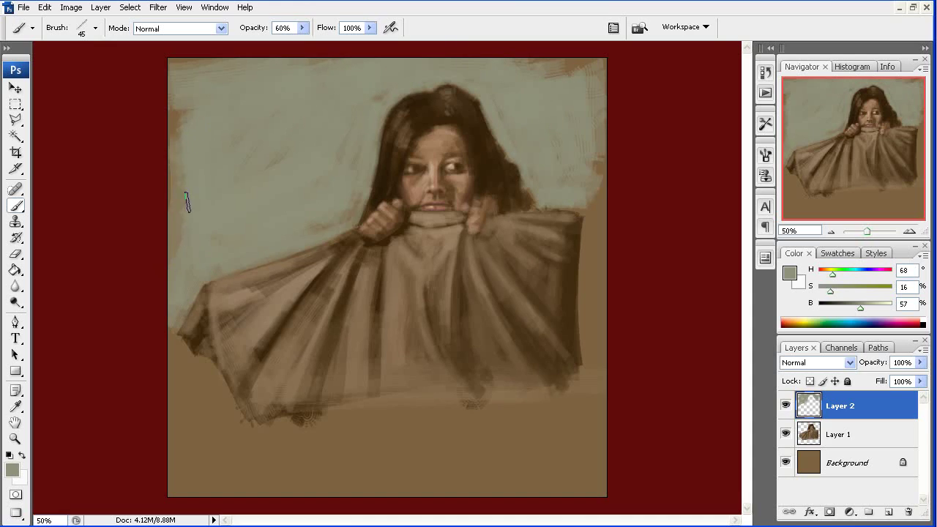
{"action": "mouse_move", "coordinate": [183, 389]}
{"action": "left_mouse_down"}
{"action": "mouse_move", "coordinate": [170, 331]}
{"action": "mouse_move", "coordinate": [224, 403]}
{"action": "mouse_move", "coordinate": [174, 388]}
{"action": "left_mouse_up"}
{"action": "left_click_drag", "start_coordinate": [160, 212], "coordinate": [198, 65]}
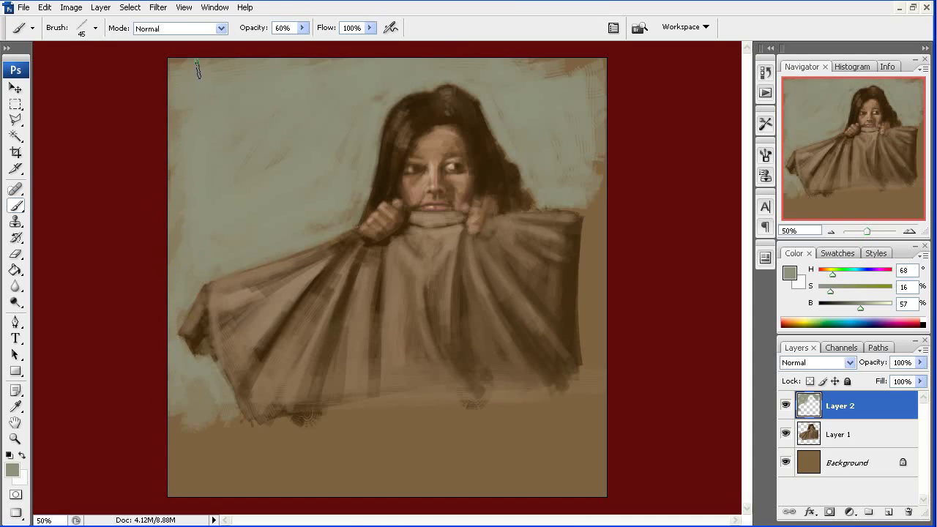
Brush low-opacity darker grey-green strokes into the upper-right background, plus a light stroke down the right edge.
{"action": "left_click_drag", "start_coordinate": [862, 308], "coordinate": [845, 307]}
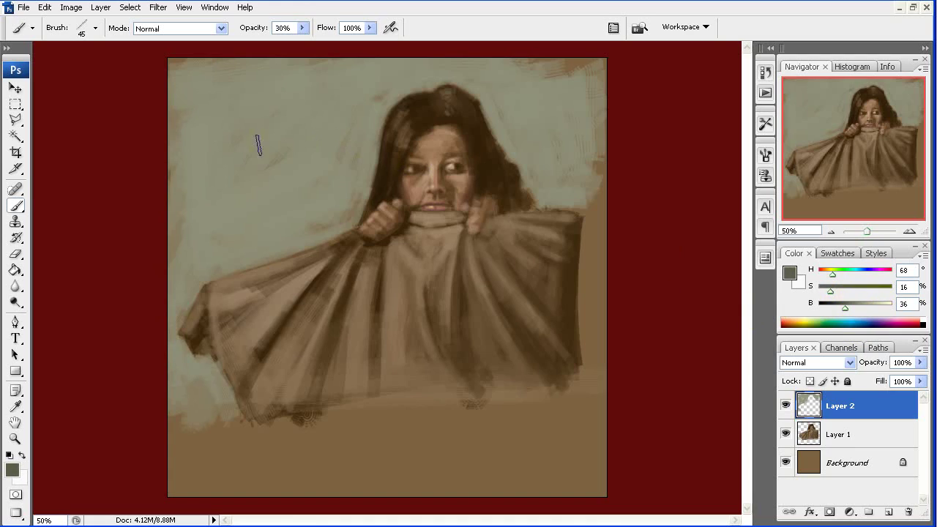
{"action": "left_click_drag", "start_coordinate": [209, 84], "coordinate": [193, 74]}
{"action": "key", "text": "bracketright"}
{"action": "key", "text": "bracketright"}
{"action": "key", "text": "bracketright"}
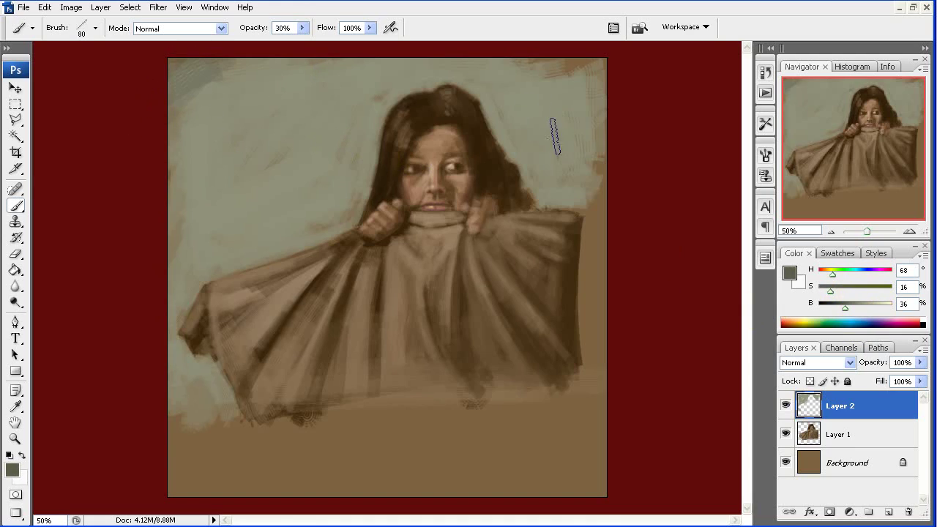
{"action": "key", "text": "bracketleft"}
{"action": "mouse_move", "coordinate": [540, 83]}
{"action": "left_mouse_down"}
{"action": "mouse_move", "coordinate": [519, 67]}
{"action": "mouse_move", "coordinate": [544, 132]}
{"action": "mouse_move", "coordinate": [583, 132]}
{"action": "left_mouse_up"}
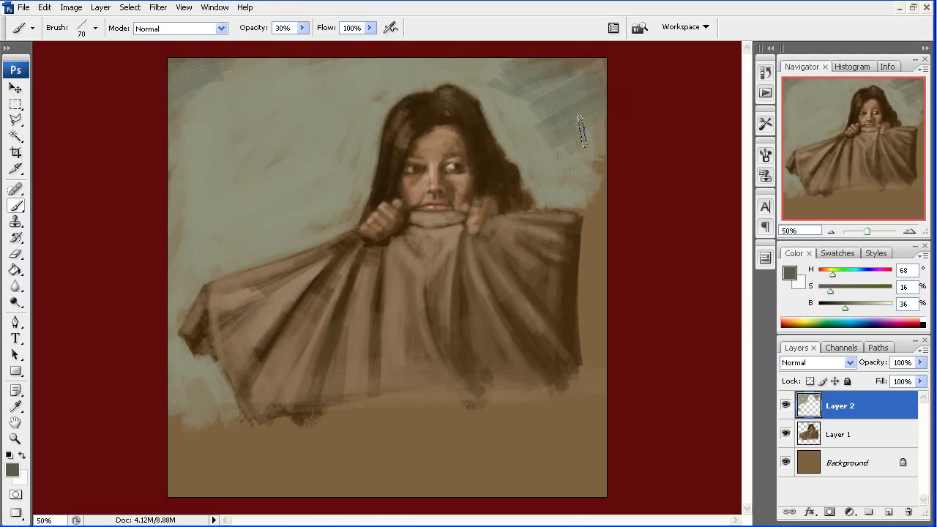
{"action": "key", "text": "2"}
{"action": "mouse_move", "coordinate": [514, 80]}
{"action": "left_mouse_down"}
{"action": "mouse_move", "coordinate": [498, 84]}
{"action": "mouse_move", "coordinate": [530, 153]}
{"action": "mouse_move", "coordinate": [587, 186]}
{"action": "left_mouse_up"}
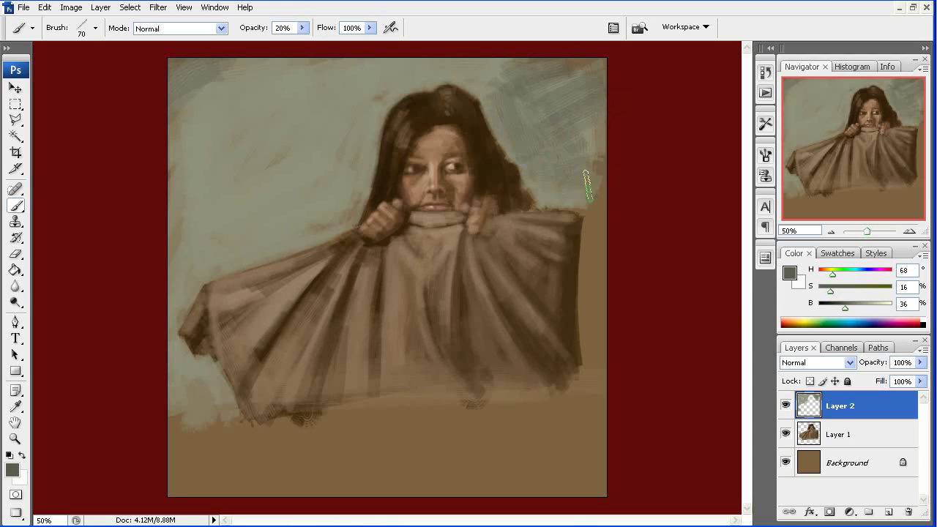
{"action": "left_click", "coordinate": [346, 146], "text": "alt"}
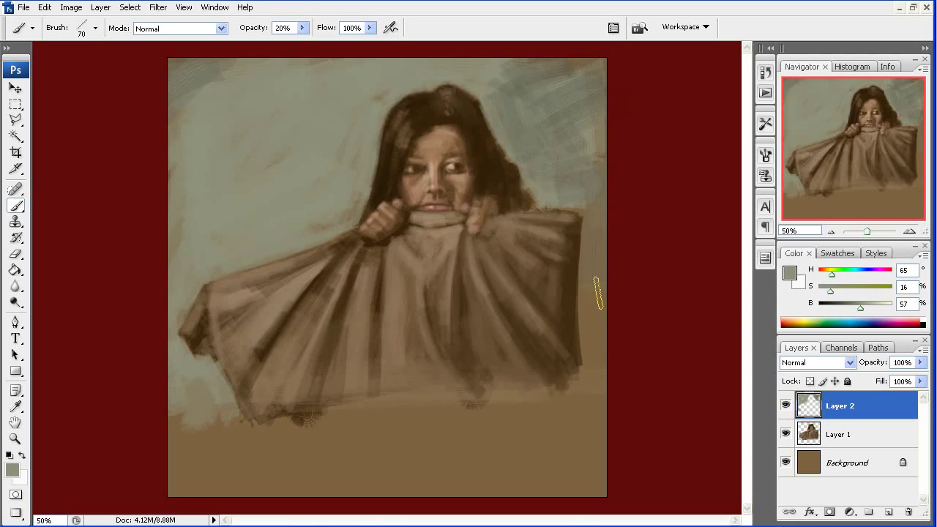
{"action": "key", "text": "5"}
{"action": "left_click_drag", "start_coordinate": [597, 181], "coordinate": [597, 322]}
Paint a dark brown stroke along the canvas's right edge using a sampled brown.
{"action": "key", "text": "bracketleft"}
{"action": "key", "text": "bracketleft"}
{"action": "key", "text": "bracketleft"}
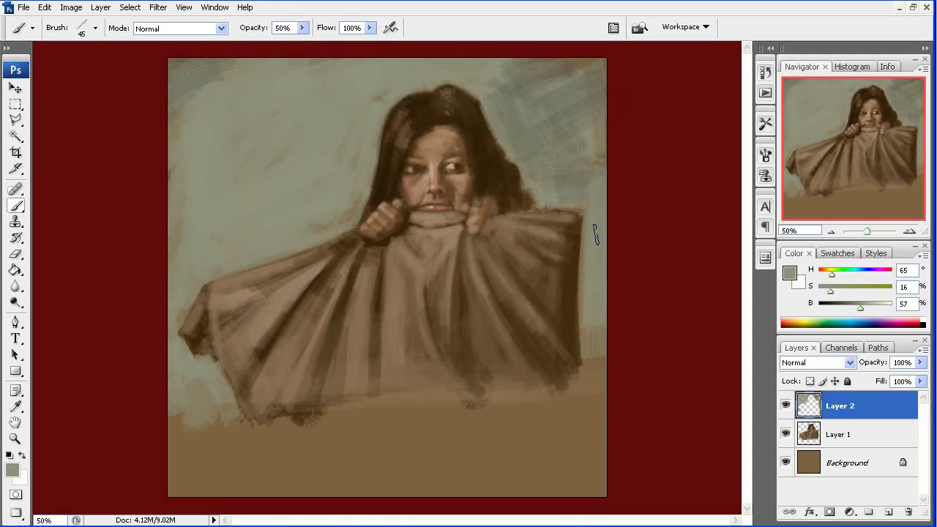
{"action": "left_click", "coordinate": [571, 175], "text": "alt"}
{"action": "key", "text": "bracketright"}
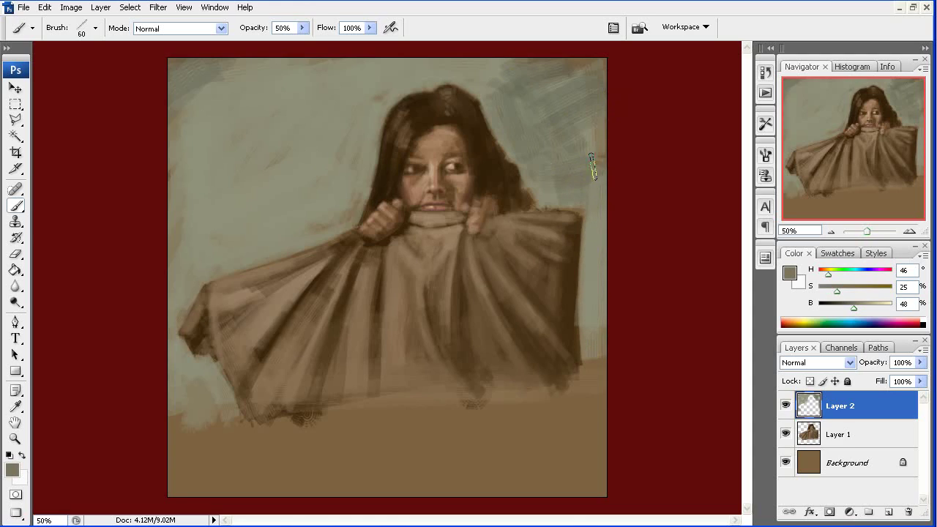
{"action": "left_click_drag", "start_coordinate": [595, 199], "coordinate": [594, 252]}
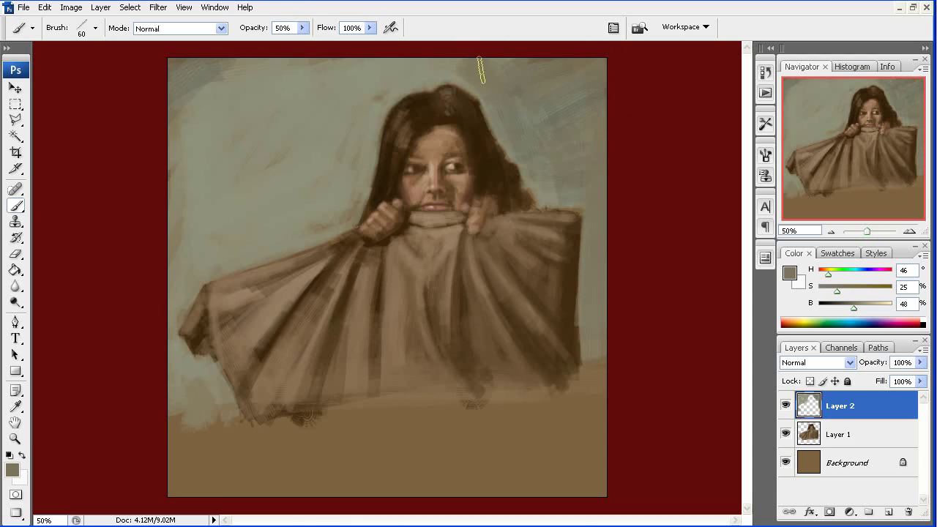
{"action": "key", "text": "bracketleft"}
{"action": "key", "text": "bracketleft"}
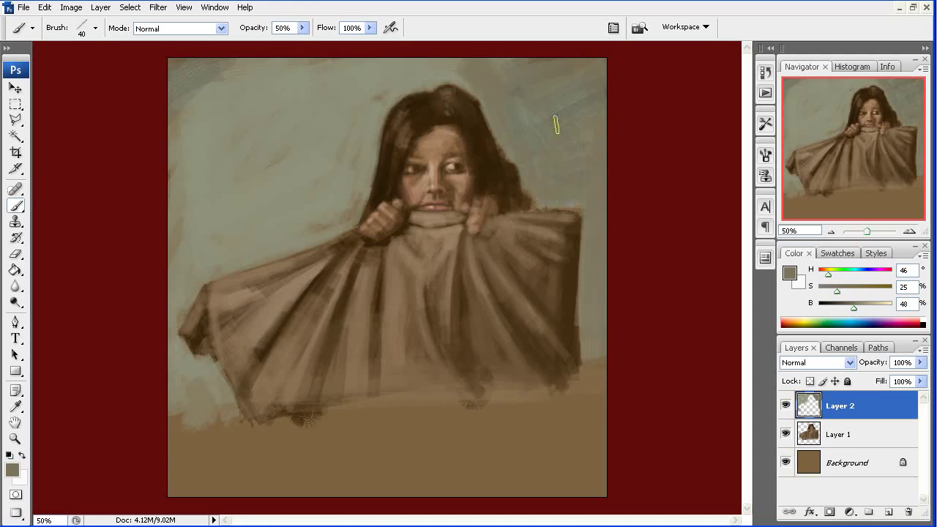
Sample several background grey-greens and set a lighter tone at 10–30% opacity for soft blending.
{"action": "left_click", "coordinate": [543, 126], "text": "alt"}
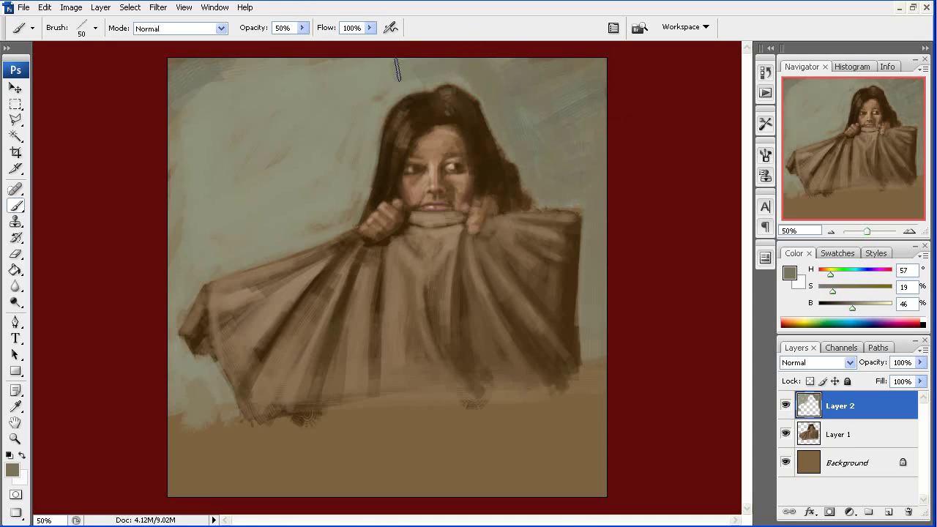
{"action": "left_click", "coordinate": [367, 112], "text": "alt"}
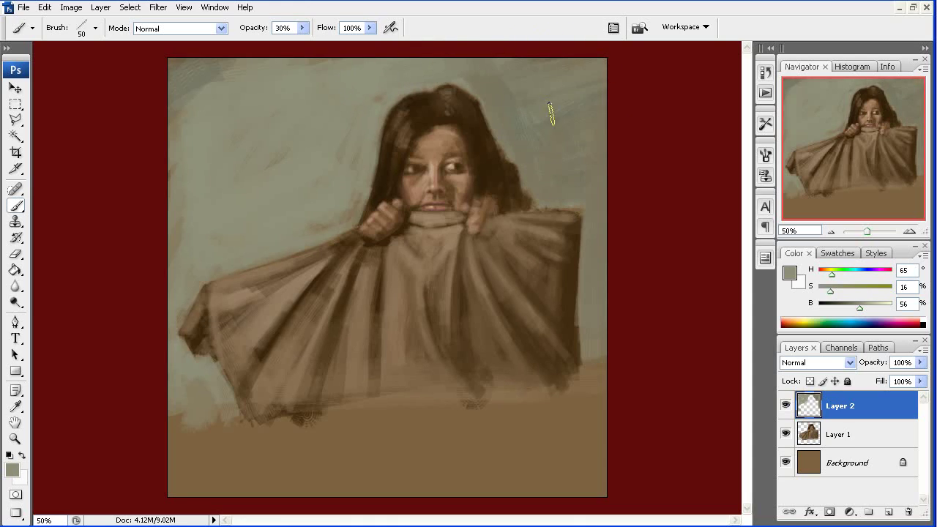
{"action": "left_click", "coordinate": [200, 86], "text": "alt"}
{"action": "key", "text": "bracketright"}
{"action": "key", "text": "bracketright"}
{"action": "key", "text": "bracketright"}
{"action": "key", "text": "bracketright"}
{"action": "key", "text": "bracketright"}
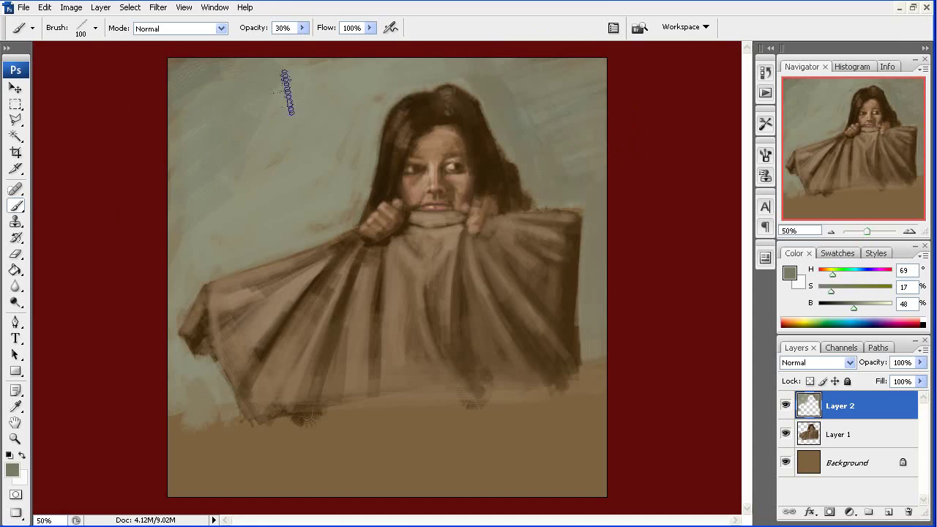
{"action": "left_click", "coordinate": [236, 201], "text": "alt"}
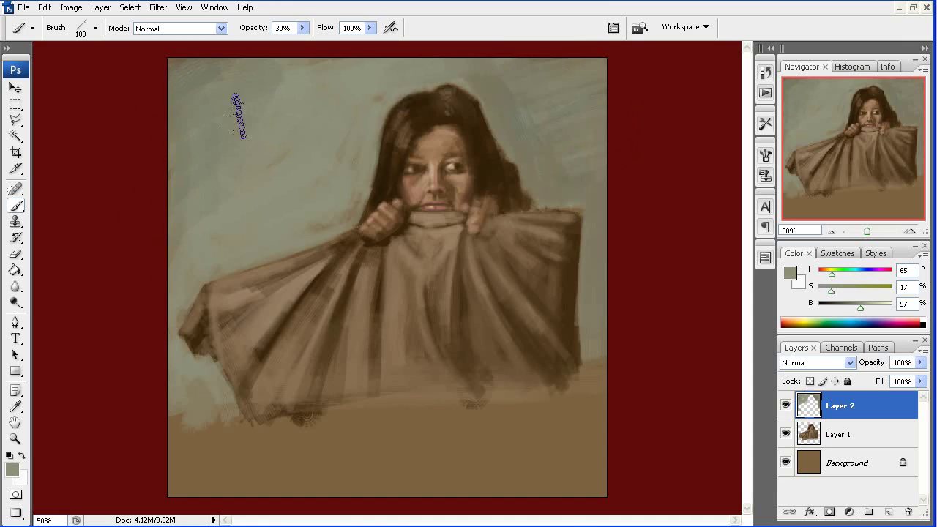
{"action": "left_click", "coordinate": [877, 309]}
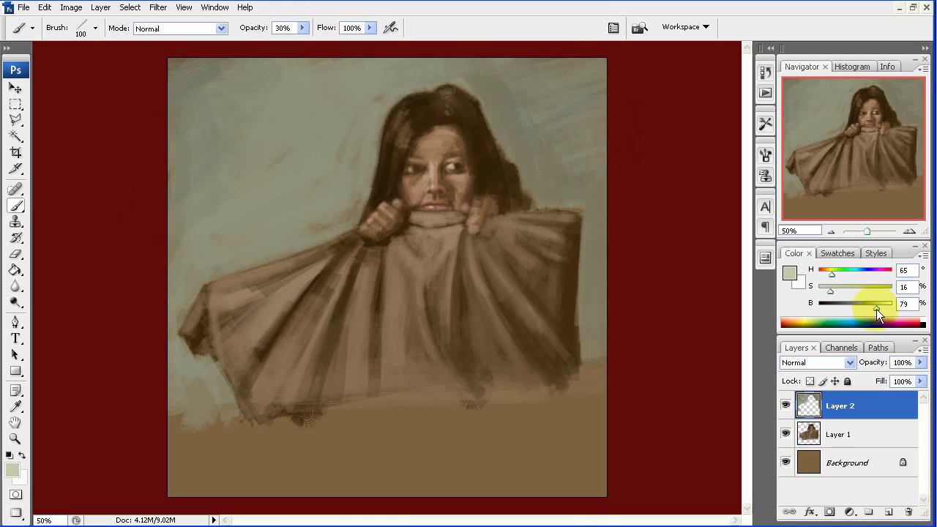
{"action": "key", "text": "1"}
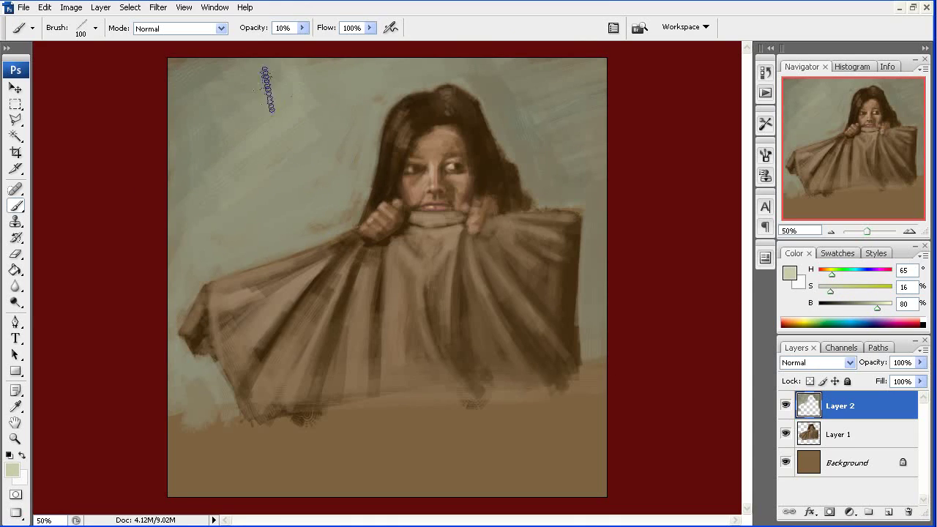
{"action": "left_click", "coordinate": [328, 106], "text": "alt"}
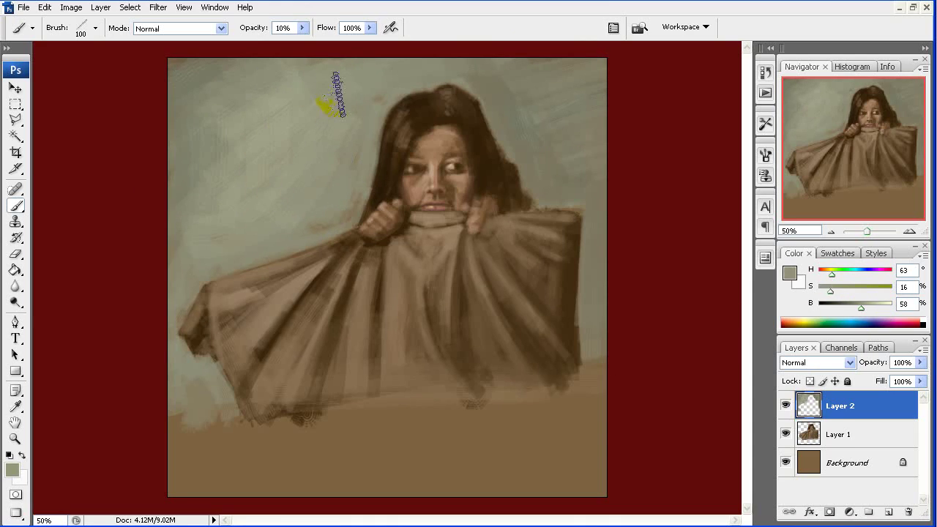
{"action": "key", "text": "3"}
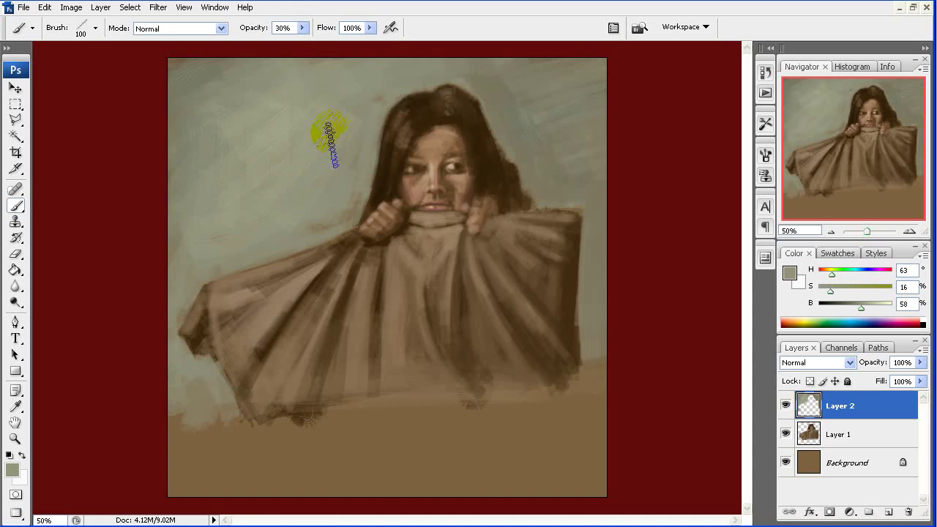
{"action": "scroll", "coordinate": [347, 184], "scroll_direction": "up", "scroll_amount": 1}
Sample the hair's dark brown and paint thin darker strands along the hair's left and right edges.
{"action": "scroll", "coordinate": [360, 195], "scroll_direction": "up", "scroll_amount": 1}
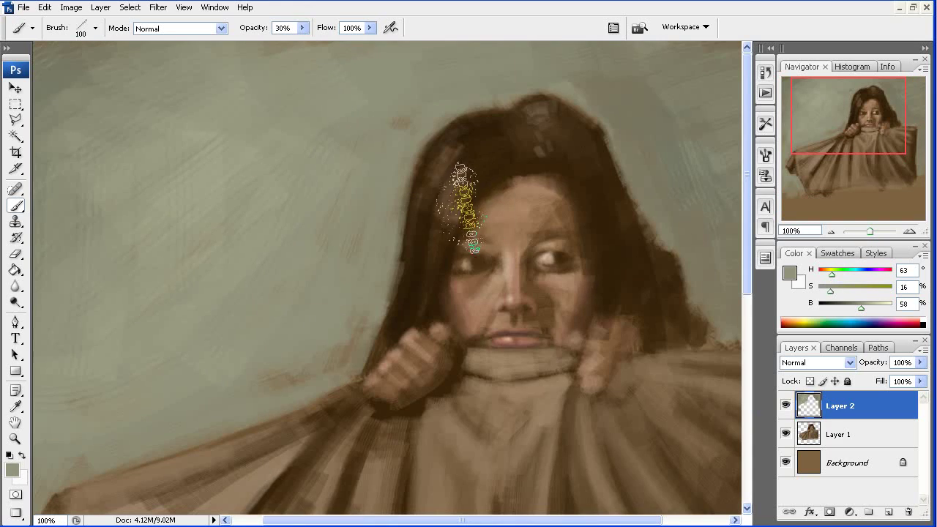
{"action": "key", "text": "bracketleft"}
{"action": "key", "text": "bracketleft"}
{"action": "key", "text": "bracketleft"}
{"action": "left_click", "coordinate": [411, 259], "text": "alt"}
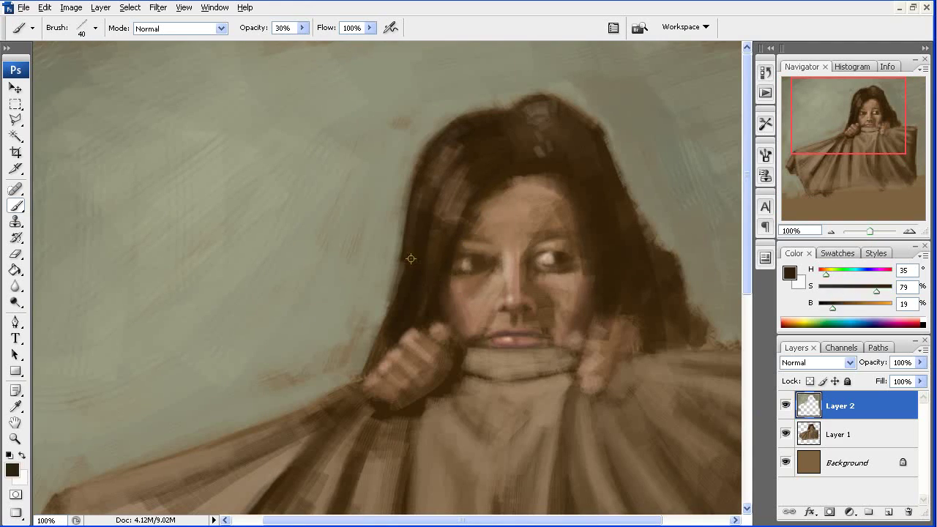
{"action": "key", "text": "bracketleft"}
{"action": "key", "text": "bracketleft"}
{"action": "key", "text": "bracketleft"}
{"action": "left_click_drag", "start_coordinate": [428, 139], "coordinate": [404, 231]}
{"action": "key", "text": "bracketleft"}
{"action": "left_click_drag", "start_coordinate": [395, 281], "coordinate": [372, 317]}
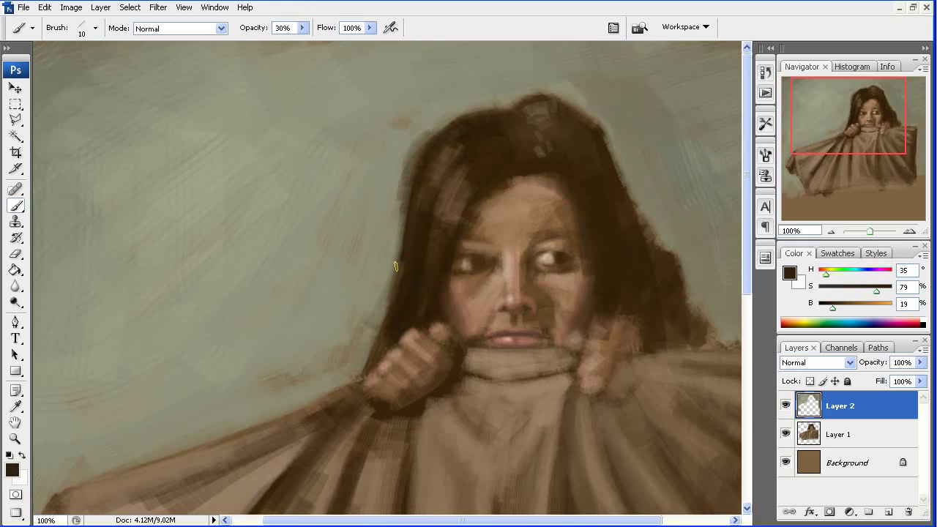
{"action": "left_click_drag", "start_coordinate": [395, 267], "coordinate": [352, 346]}
{"action": "left_click", "coordinate": [414, 179], "text": "alt"}
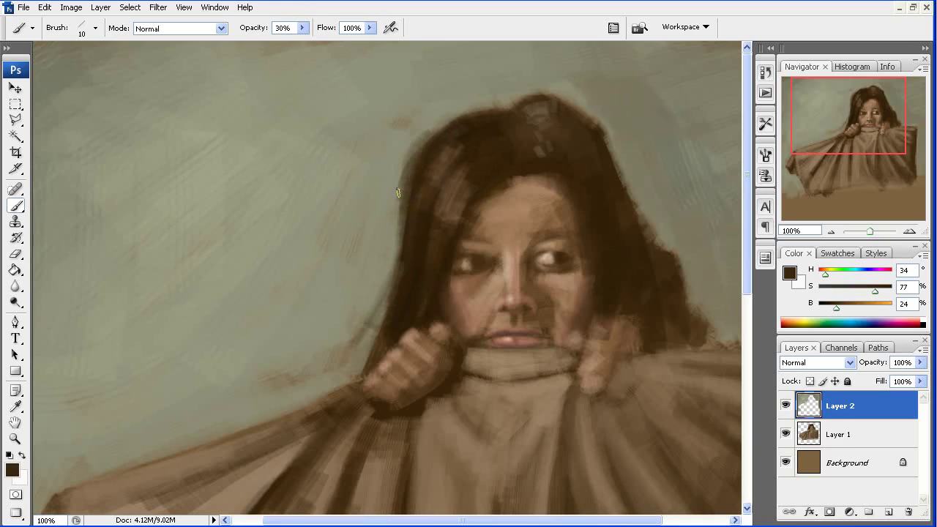
{"action": "left_click_drag", "start_coordinate": [397, 193], "coordinate": [442, 127]}
{"action": "left_click_drag", "start_coordinate": [621, 169], "coordinate": [634, 210]}
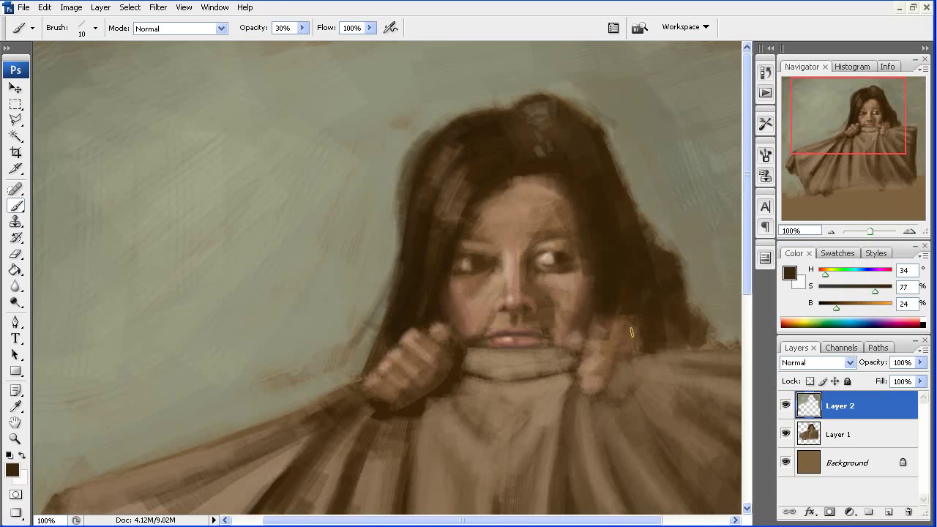
{"action": "left_click_drag", "start_coordinate": [608, 348], "coordinate": [490, 249]}
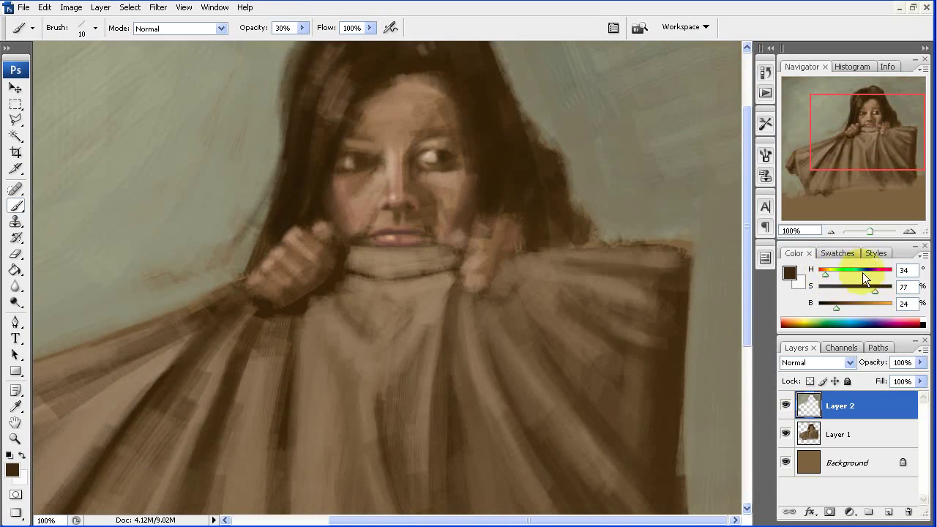
Mix a pale lavender and paint a sleeve patch beside the right hand, reshaping it with sampled browns.
{"action": "left_click_drag", "start_coordinate": [863, 273], "coordinate": [879, 273]}
{"action": "mouse_move", "coordinate": [841, 311]}
{"action": "left_mouse_down"}
{"action": "mouse_move", "coordinate": [880, 307]}
{"action": "mouse_move", "coordinate": [825, 292]}
{"action": "left_mouse_up"}
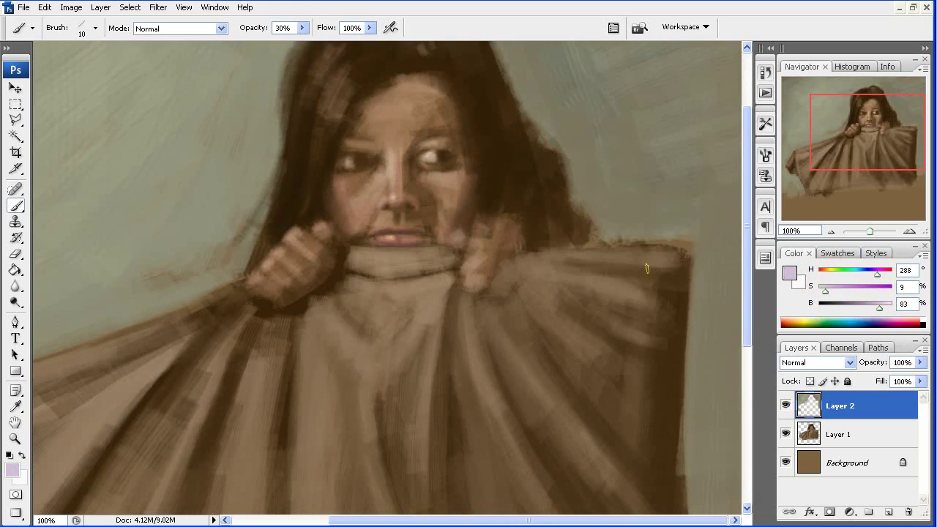
{"action": "key", "text": "bracketright"}
{"action": "key", "text": "bracketright"}
{"action": "key", "text": "bracketright"}
{"action": "mouse_move", "coordinate": [551, 198]}
{"action": "left_mouse_down"}
{"action": "mouse_move", "coordinate": [564, 219]}
{"action": "mouse_move", "coordinate": [542, 218]}
{"action": "left_mouse_up"}
{"action": "left_click", "coordinate": [544, 212], "text": "alt"}
{"action": "key", "text": "bracketleft"}
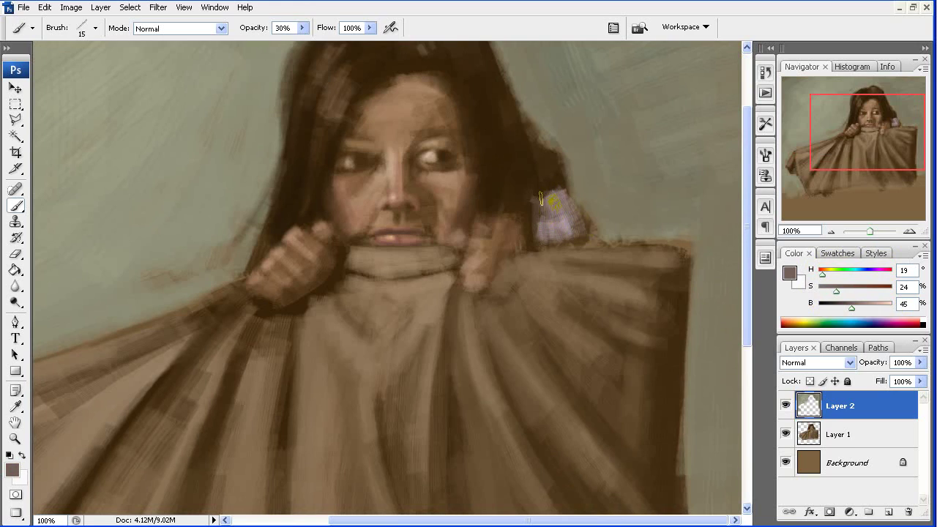
{"action": "mouse_move", "coordinate": [543, 192]}
{"action": "left_mouse_down"}
{"action": "mouse_move", "coordinate": [564, 193]}
{"action": "mouse_move", "coordinate": [556, 226]}
{"action": "left_mouse_up"}
{"action": "left_click", "coordinate": [554, 204], "text": "alt"}
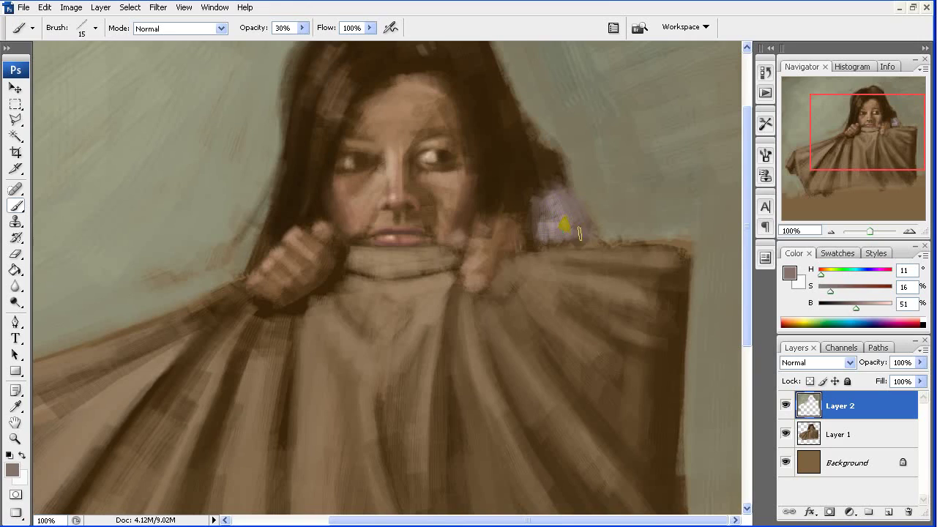
{"action": "left_click", "coordinate": [553, 206], "text": "alt"}
{"action": "left_click_drag", "start_coordinate": [855, 307], "coordinate": [866, 307]}
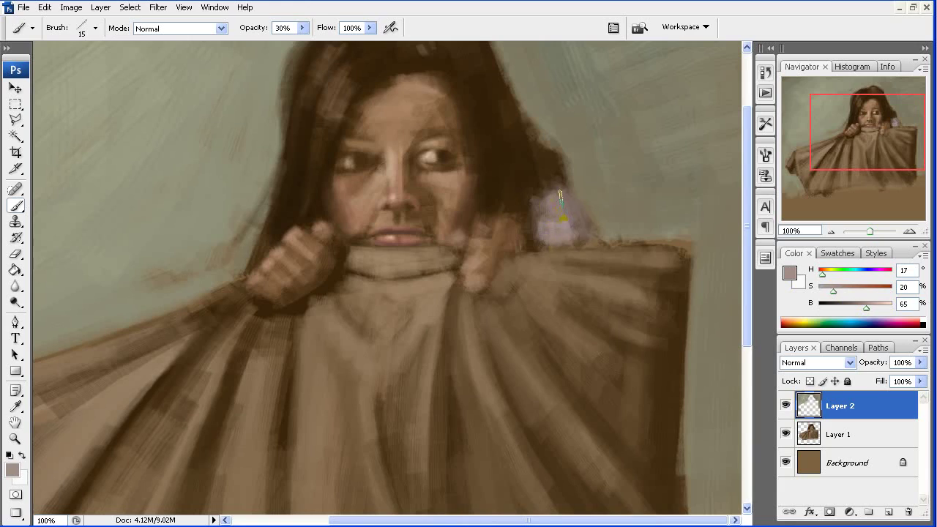
{"action": "left_click", "coordinate": [563, 234], "text": "alt"}
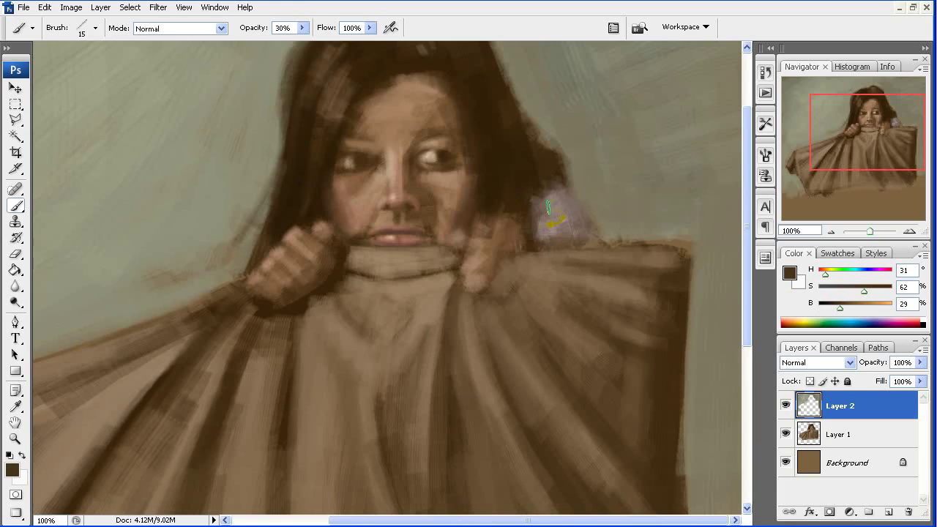
{"action": "left_click", "coordinate": [524, 197], "text": "alt"}
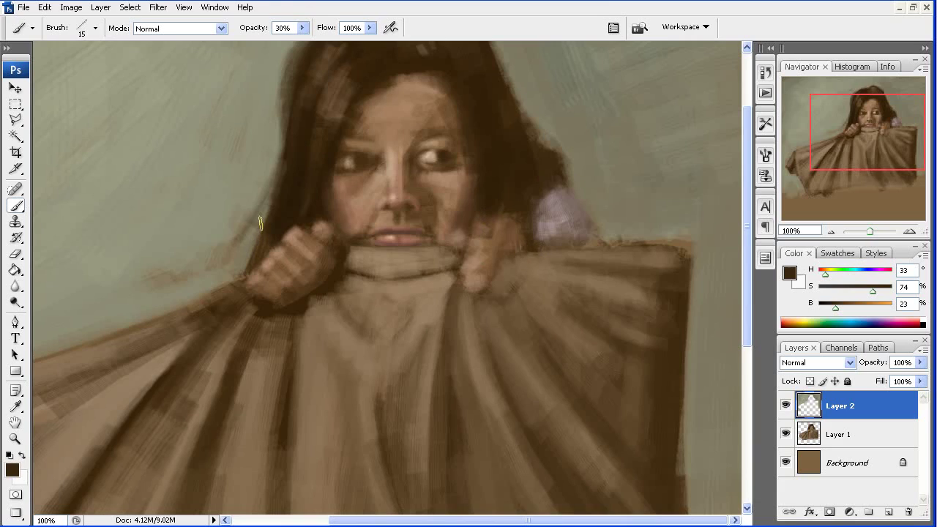
{"action": "left_click", "coordinate": [556, 224], "text": "alt"}
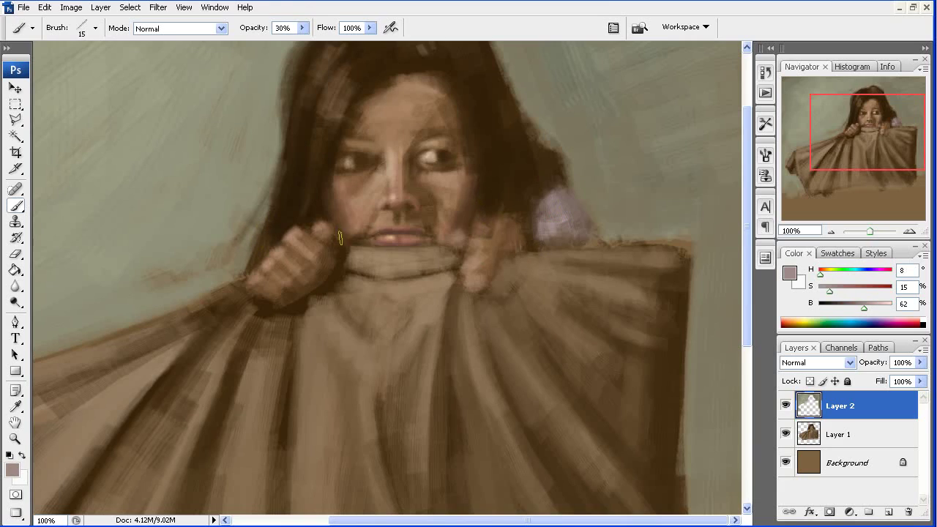
Paint pale lavender beside the left hand, touch up its edge, and mix a saturated mauve at 40% opacity.
{"action": "left_click_drag", "start_coordinate": [257, 233], "coordinate": [253, 264]}
{"action": "left_click", "coordinate": [266, 229], "text": "alt"}
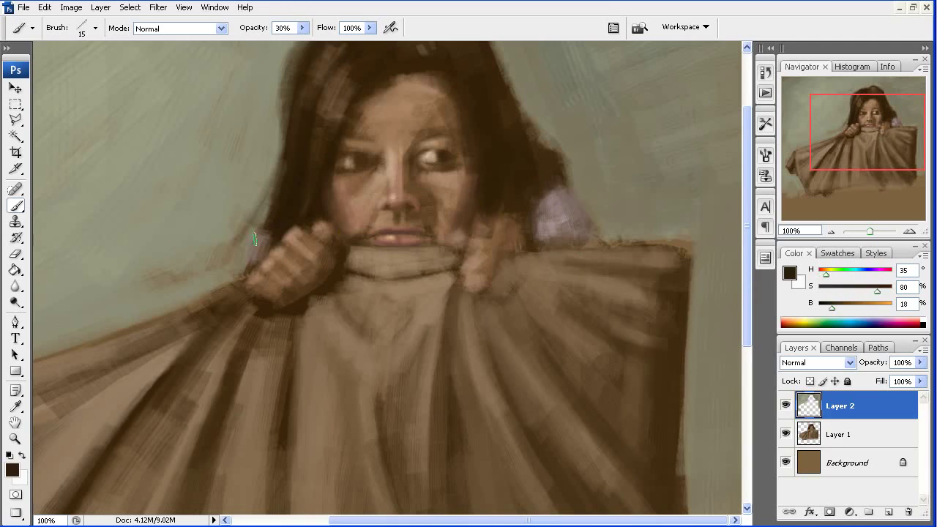
{"action": "mouse_move", "coordinate": [253, 223]}
{"action": "left_mouse_down"}
{"action": "mouse_move", "coordinate": [268, 233]}
{"action": "mouse_move", "coordinate": [243, 272]}
{"action": "left_mouse_up"}
{"action": "key", "text": "4"}
{"action": "left_click", "coordinate": [634, 261], "text": "alt"}
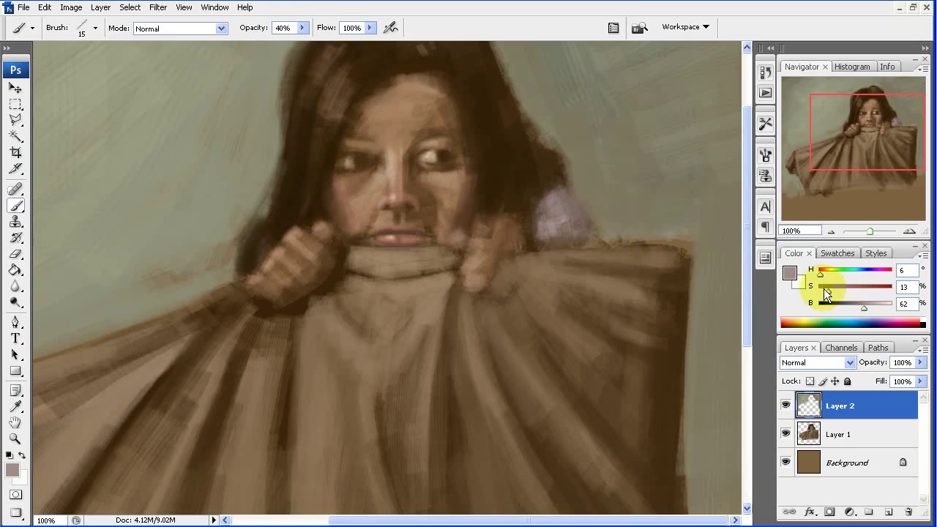
{"action": "left_click", "coordinate": [863, 305]}
{"action": "mouse_move", "coordinate": [829, 291]}
{"action": "left_mouse_down"}
{"action": "mouse_move", "coordinate": [875, 276]}
{"action": "mouse_move", "coordinate": [874, 305]}
{"action": "left_mouse_up"}
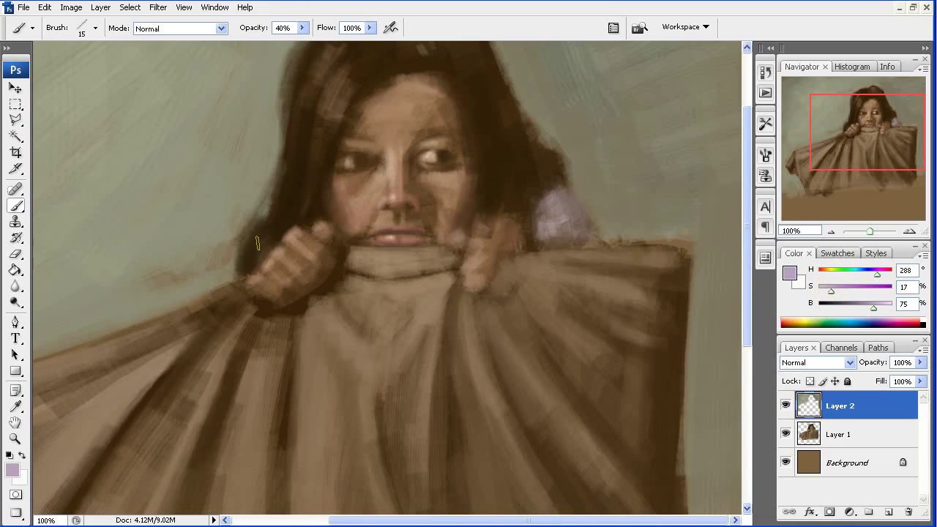
Build up the left sleeve patch with light pink and blend its edge into the dark hair.
{"action": "mouse_move", "coordinate": [258, 242]}
{"action": "left_mouse_down"}
{"action": "mouse_move", "coordinate": [249, 262]}
{"action": "mouse_move", "coordinate": [264, 230]}
{"action": "mouse_move", "coordinate": [249, 261]}
{"action": "left_mouse_up"}
{"action": "left_click", "coordinate": [253, 245], "text": "alt"}
{"action": "left_click", "coordinate": [879, 303]}
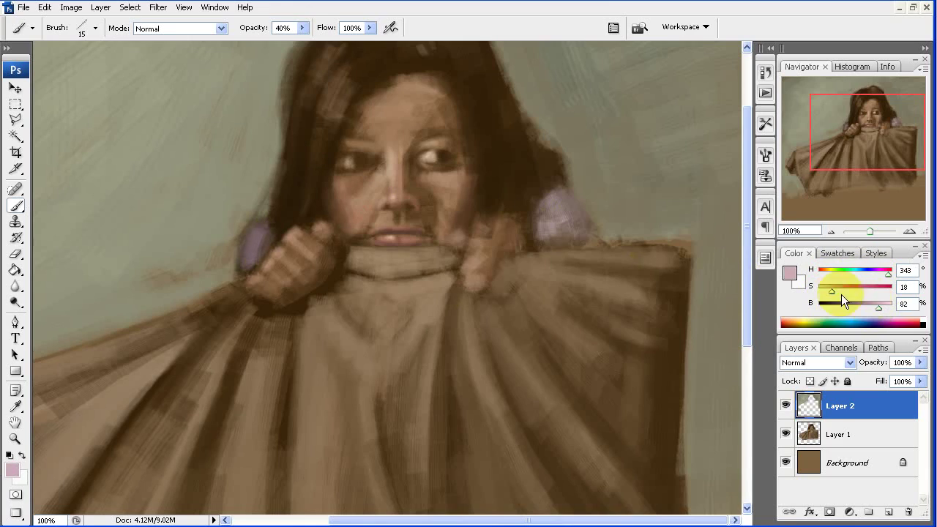
{"action": "mouse_move", "coordinate": [250, 233]}
{"action": "left_mouse_down"}
{"action": "mouse_move", "coordinate": [245, 271]}
{"action": "mouse_move", "coordinate": [258, 236]}
{"action": "left_mouse_up"}
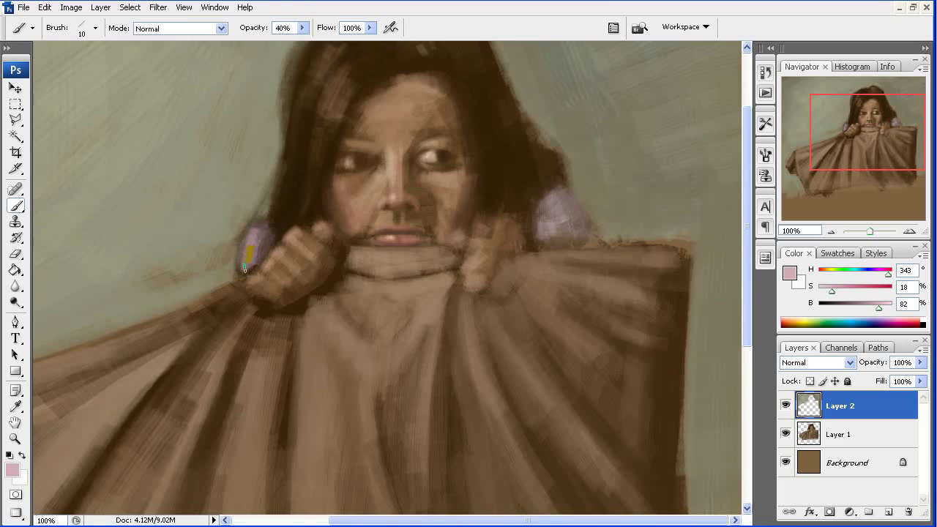
{"action": "mouse_move", "coordinate": [245, 271]}
{"action": "left_mouse_down"}
{"action": "mouse_move", "coordinate": [263, 224]}
{"action": "mouse_move", "coordinate": [249, 268]}
{"action": "left_mouse_up"}
{"action": "left_click", "coordinate": [286, 207], "text": "alt"}
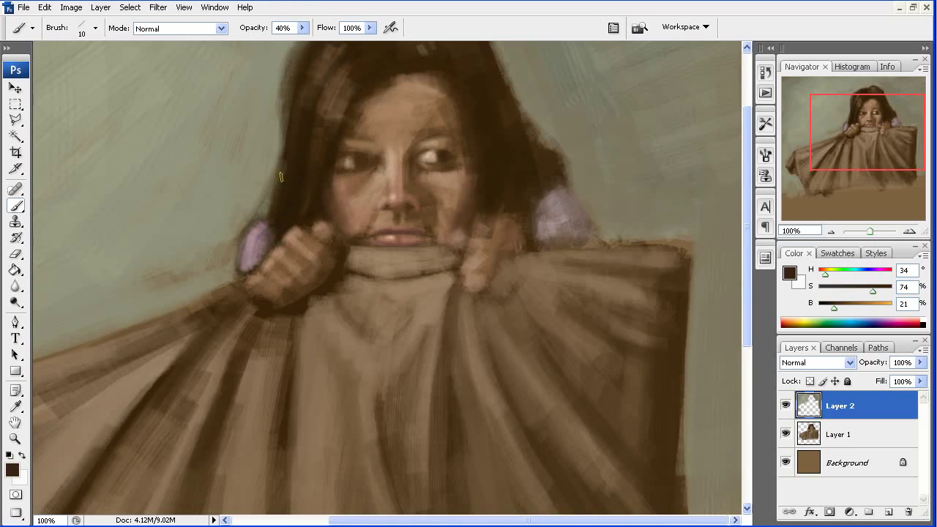
{"action": "left_click_drag", "start_coordinate": [253, 210], "coordinate": [243, 271]}
Darken the right sleeve's edge and the hair right of the face with sampled dark browns.
{"action": "left_click", "coordinate": [241, 258], "text": "alt"}
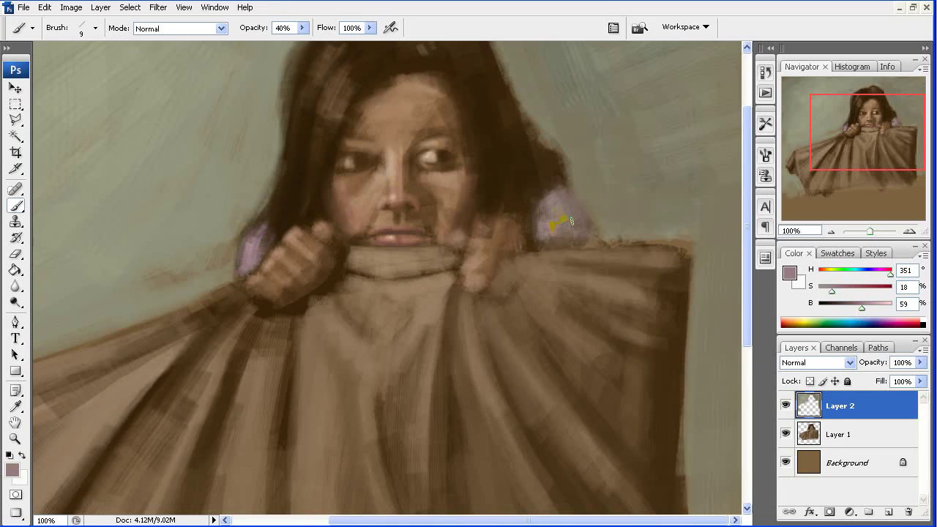
{"action": "left_click", "coordinate": [566, 183], "text": "alt"}
{"action": "mouse_move", "coordinate": [569, 187]}
{"action": "left_mouse_down"}
{"action": "mouse_move", "coordinate": [595, 233]}
{"action": "mouse_move", "coordinate": [558, 202]}
{"action": "left_mouse_up"}
{"action": "left_click", "coordinate": [550, 177], "text": "alt"}
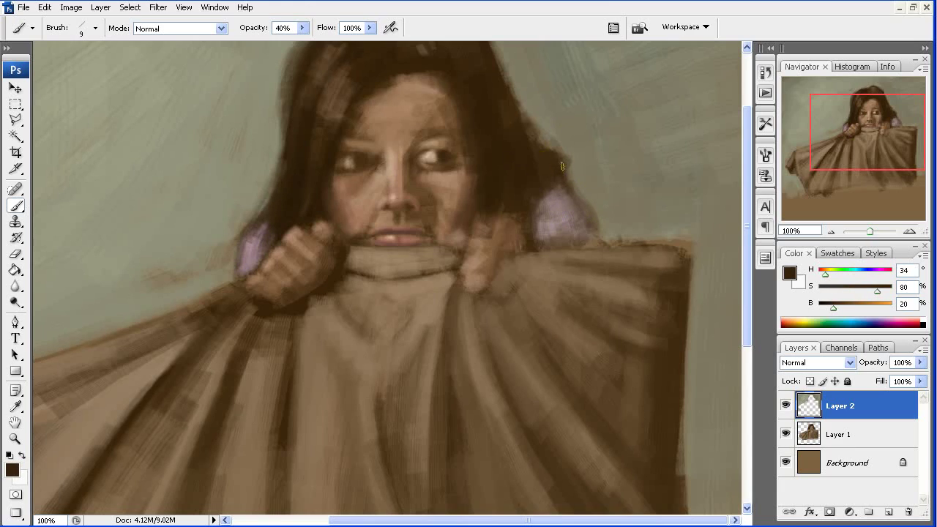
{"action": "left_click_drag", "start_coordinate": [544, 138], "coordinate": [563, 155]}
{"action": "left_click", "coordinate": [514, 159], "text": "alt"}
{"action": "left_click_drag", "start_coordinate": [522, 129], "coordinate": [538, 139]}
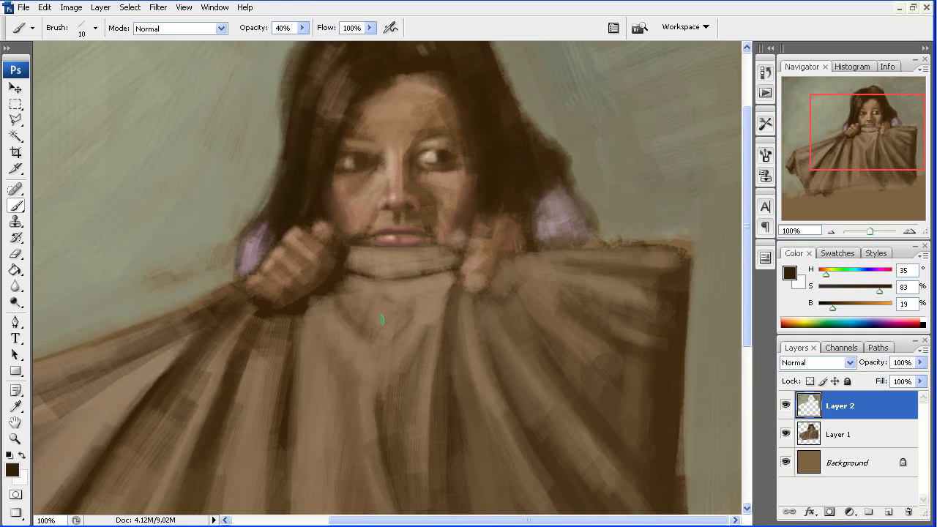
{"action": "left_click", "coordinate": [335, 327], "text": "alt"}
{"action": "mouse_move", "coordinate": [312, 310]}
{"action": "left_mouse_down"}
{"action": "mouse_move", "coordinate": [339, 245]}
{"action": "mouse_move", "coordinate": [420, 161]}
{"action": "left_mouse_up"}
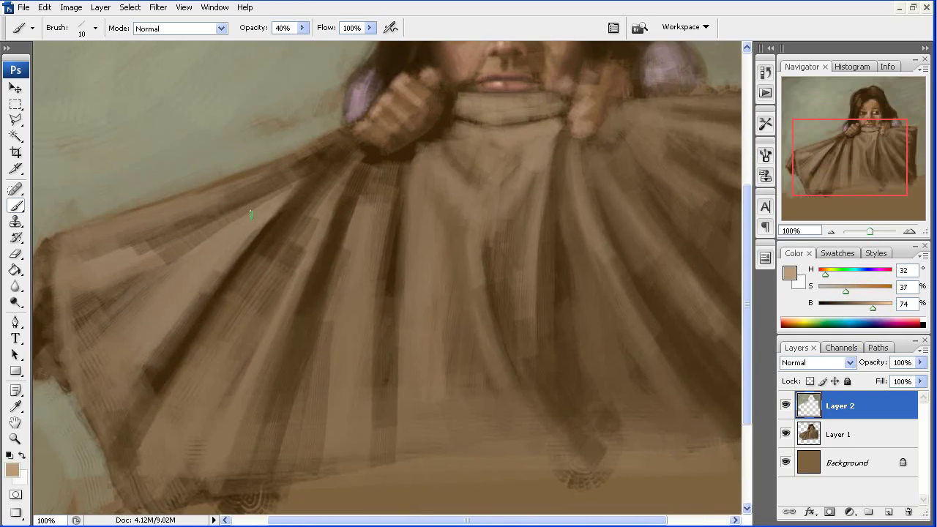
Lighten the colour to a pale tan and streak highlights down five folds of the cloth.
{"action": "left_click", "coordinate": [882, 305]}
{"action": "left_click", "coordinate": [838, 292]}
{"action": "left_click_drag", "start_coordinate": [274, 199], "coordinate": [143, 372]}
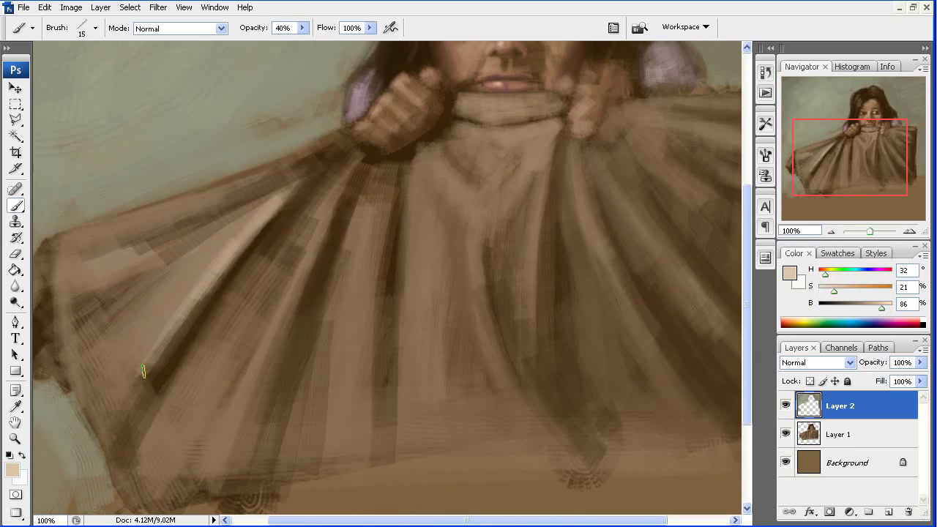
{"action": "left_click_drag", "start_coordinate": [354, 180], "coordinate": [294, 314]}
{"action": "left_click_drag", "start_coordinate": [391, 168], "coordinate": [372, 321]}
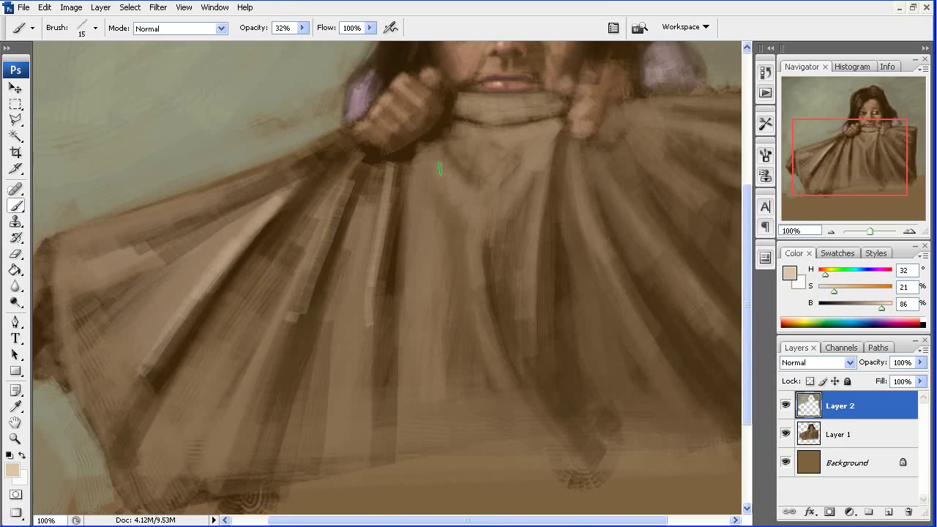
{"action": "left_click_drag", "start_coordinate": [435, 134], "coordinate": [460, 177]}
{"action": "left_click_drag", "start_coordinate": [548, 126], "coordinate": [529, 313]}
{"action": "key", "text": "ctrl+minus"}
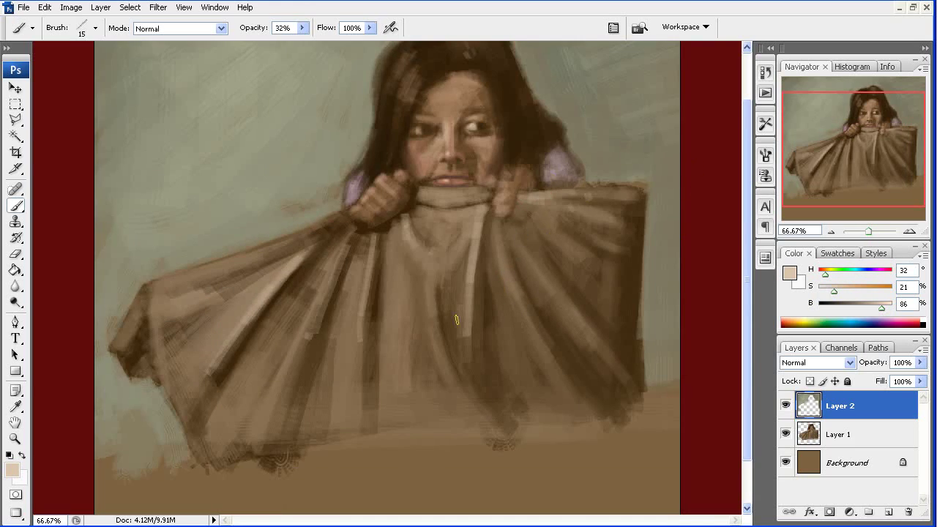
Add faint light tan strokes to the right, middle and upper-left folds of the cloth.
{"action": "left_click_drag", "start_coordinate": [493, 223], "coordinate": [521, 327]}
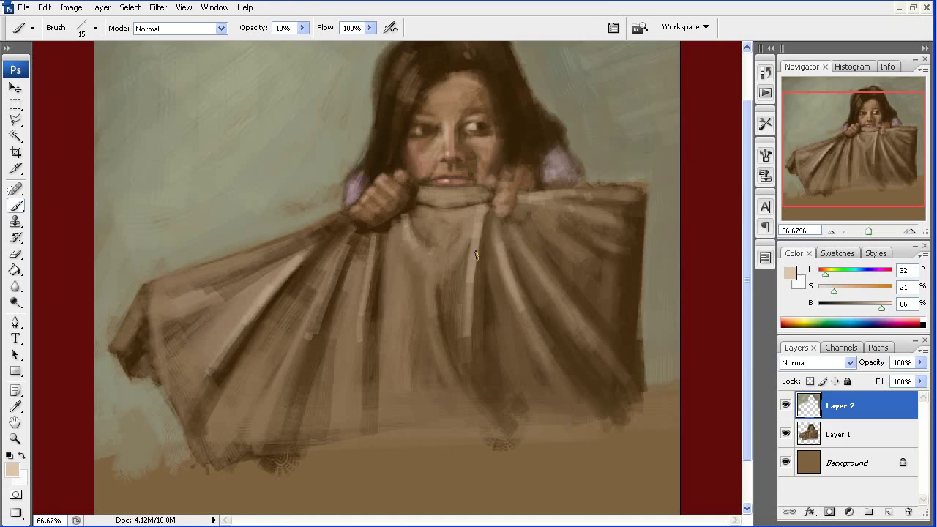
{"action": "left_click_drag", "start_coordinate": [429, 264], "coordinate": [428, 337]}
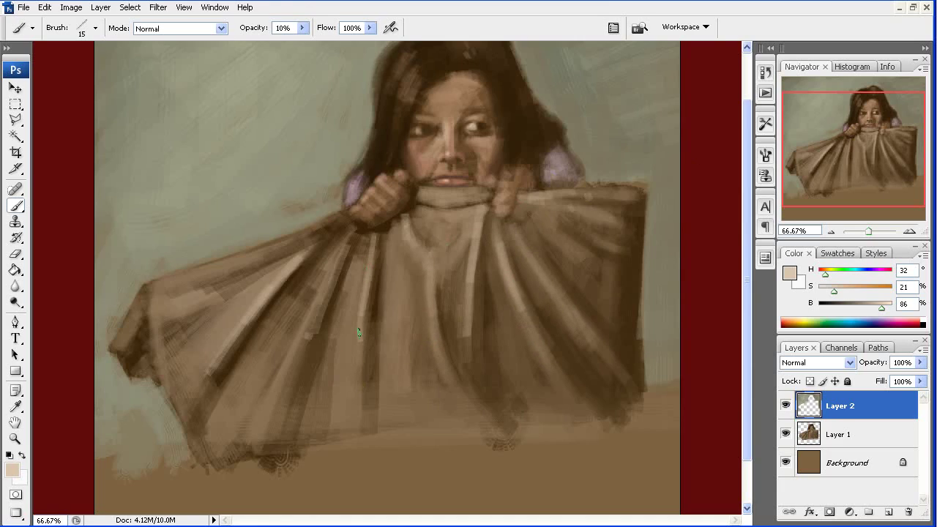
{"action": "left_click_drag", "start_coordinate": [356, 364], "coordinate": [356, 388]}
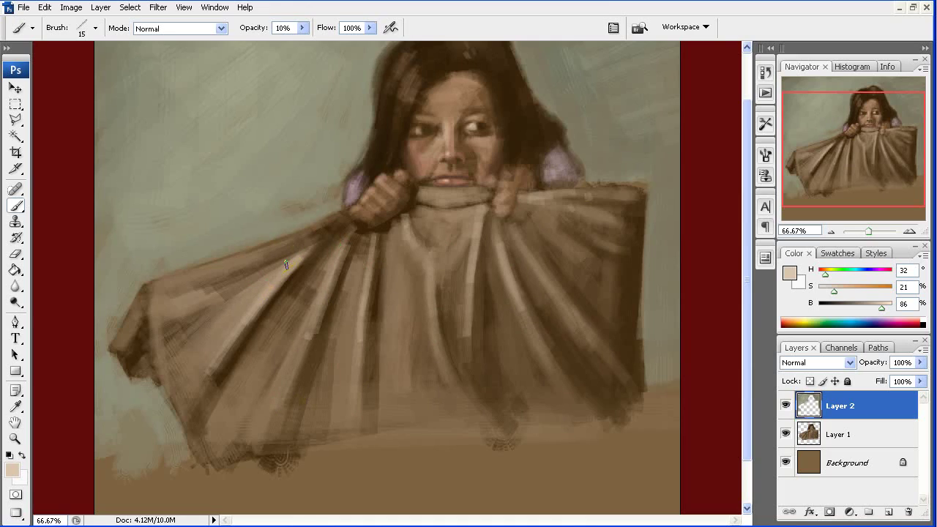
{"action": "left_click_drag", "start_coordinate": [167, 307], "coordinate": [228, 272]}
{"action": "left_click_drag", "start_coordinate": [152, 343], "coordinate": [239, 284]}
{"action": "left_click_drag", "start_coordinate": [173, 363], "coordinate": [238, 306]}
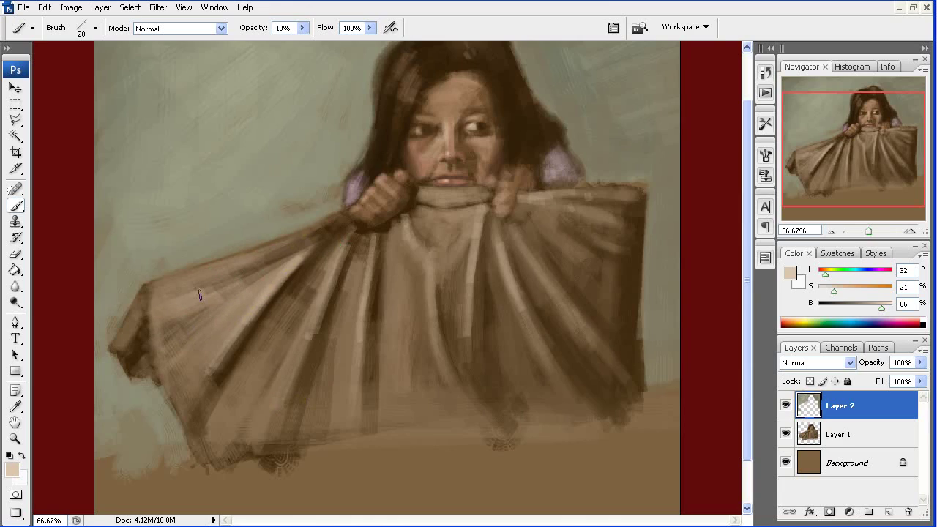
{"action": "left_click_drag", "start_coordinate": [259, 260], "coordinate": [316, 239]}
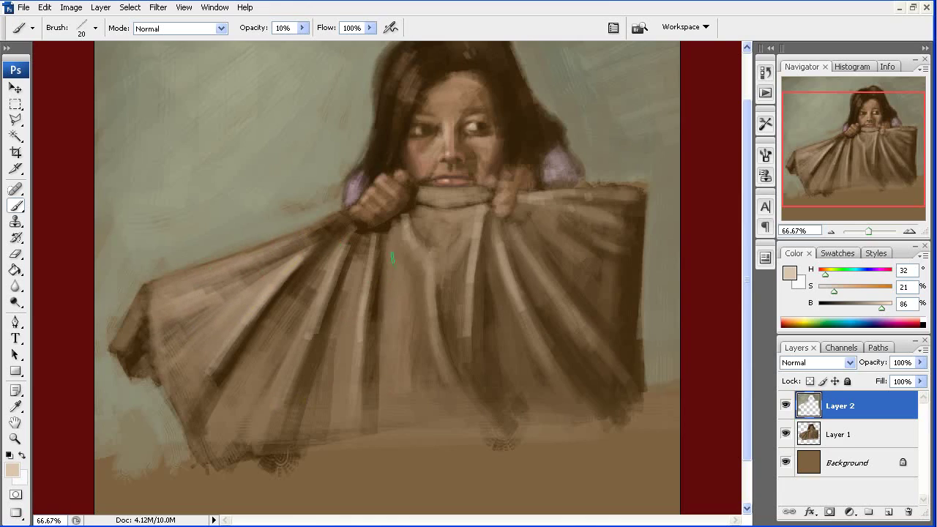
{"action": "left_click_drag", "start_coordinate": [395, 364], "coordinate": [411, 285]}
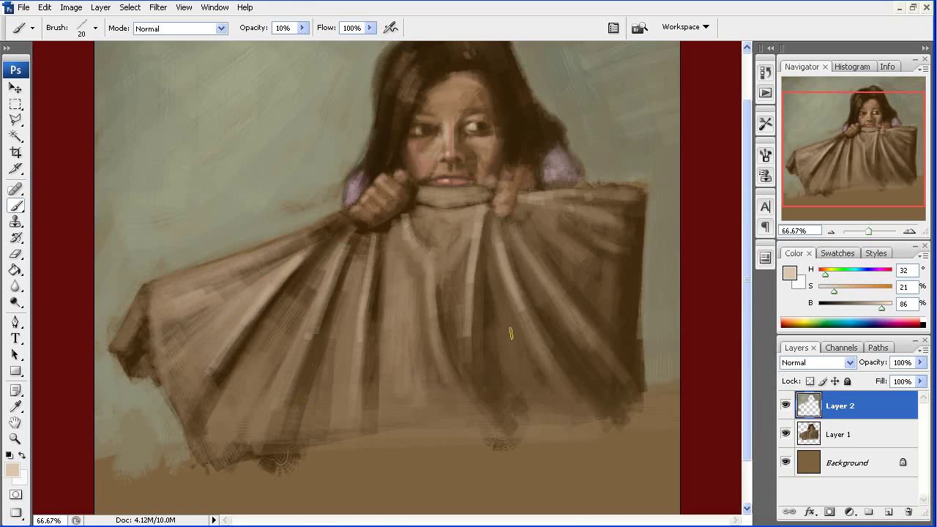
{"action": "key", "text": "ctrl+minus"}
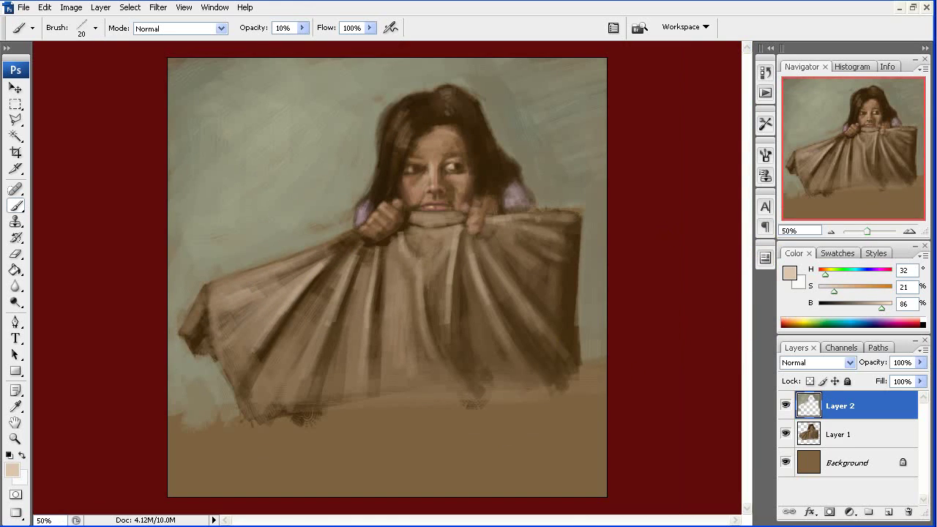